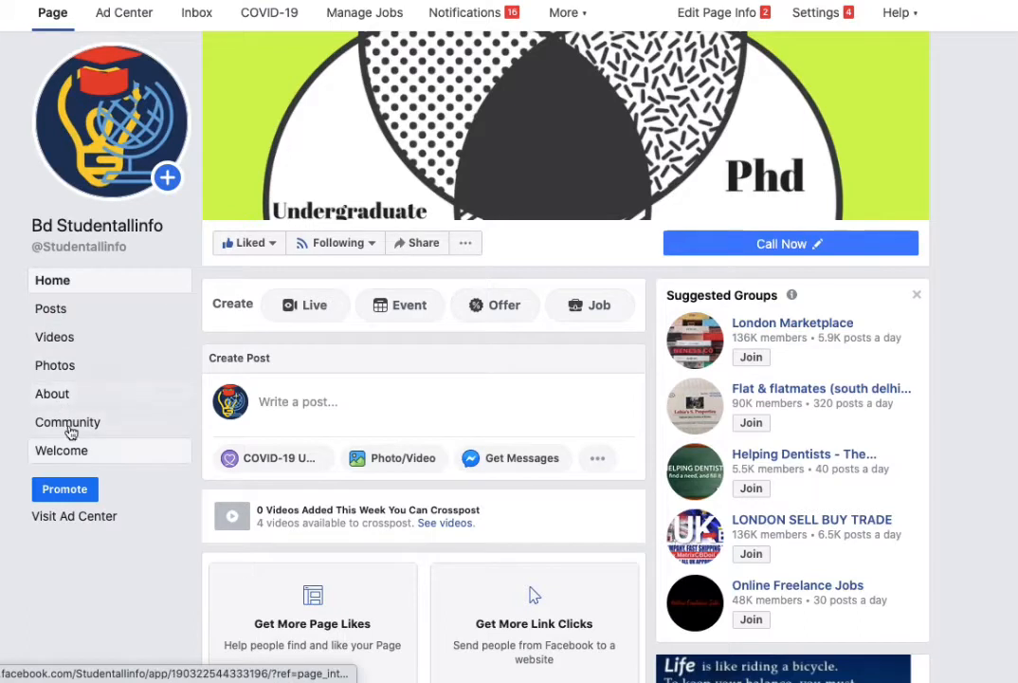
Try to set the page's action button to Shop Now with a website link as its destination
{"action": "left_click", "coordinate": [813, 244]}
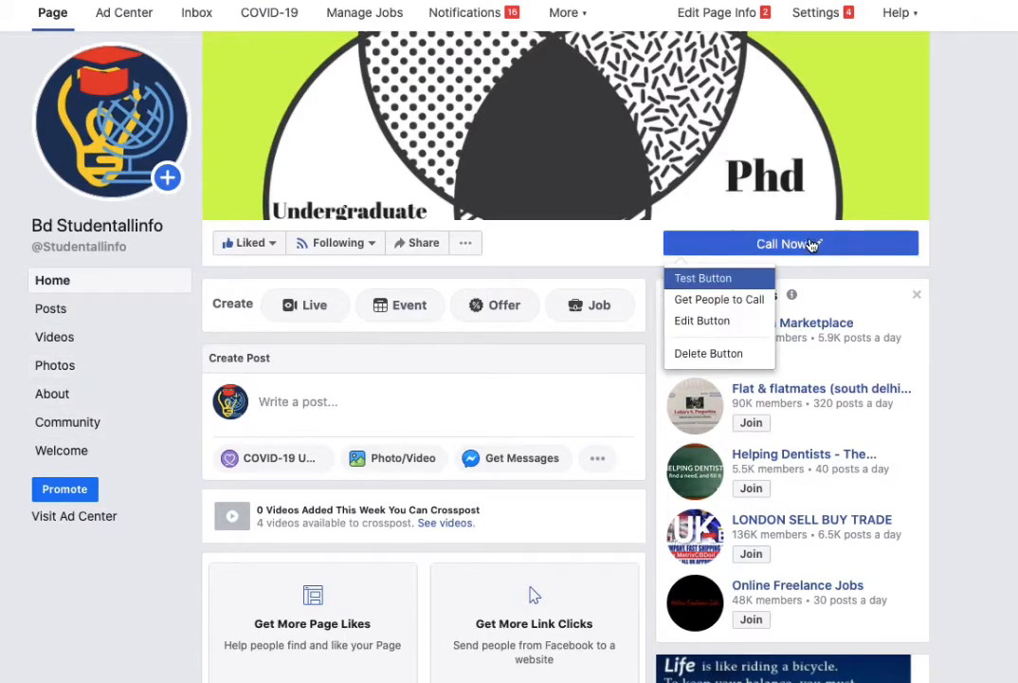
{"action": "left_click", "coordinate": [790, 256]}
{"action": "left_click", "coordinate": [783, 249]}
{"action": "left_click", "coordinate": [783, 248]}
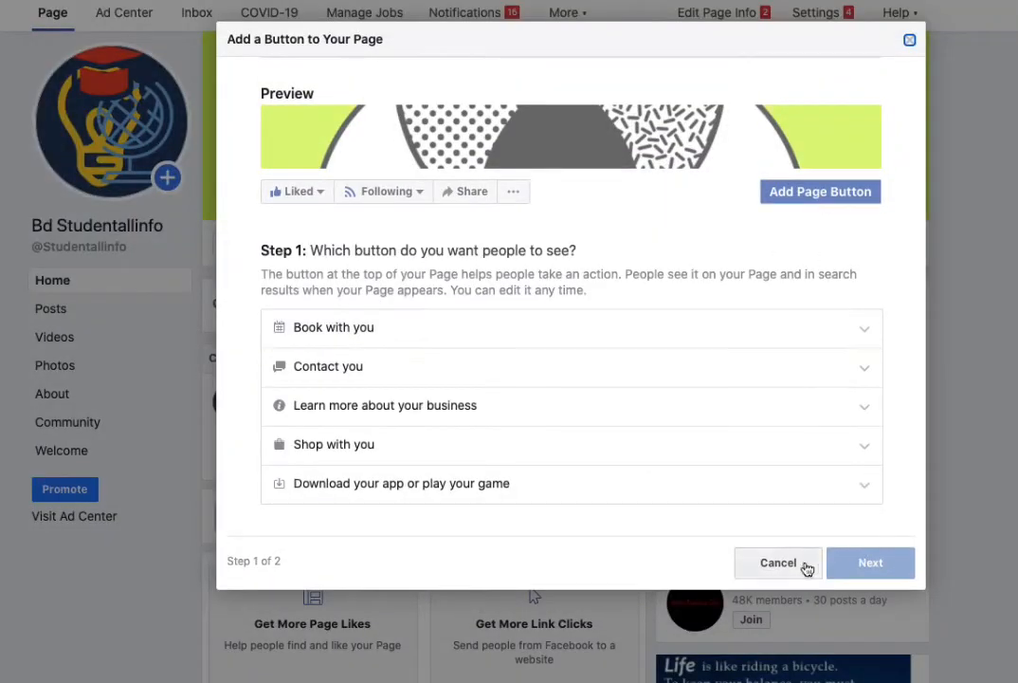
{"action": "left_click", "coordinate": [481, 447]}
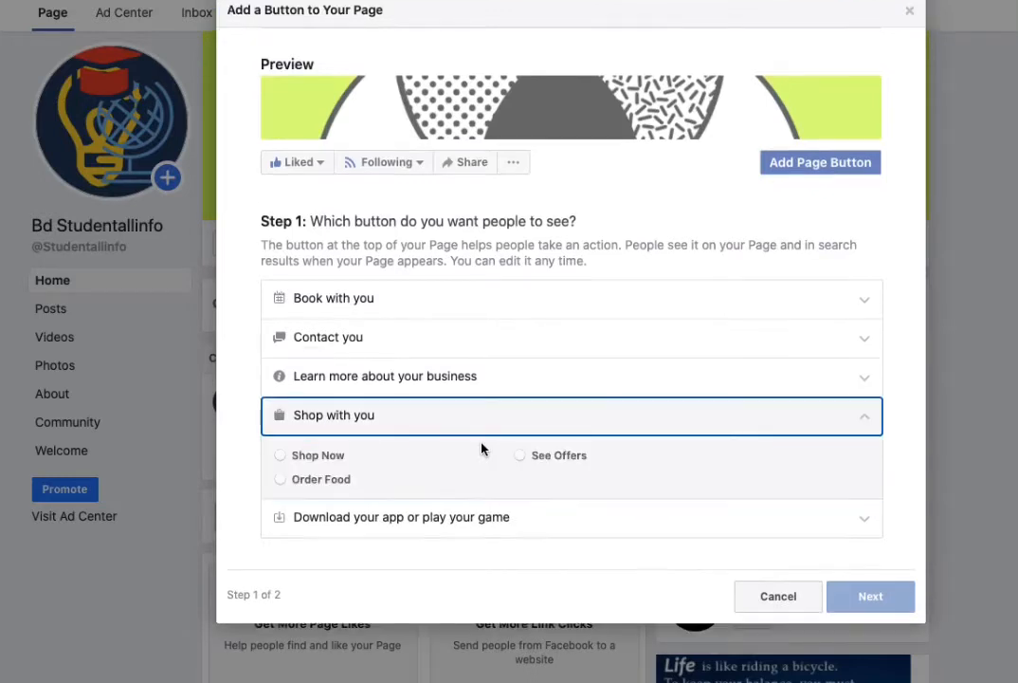
{"action": "left_click", "coordinate": [283, 457]}
{"action": "left_click", "coordinate": [916, 603]}
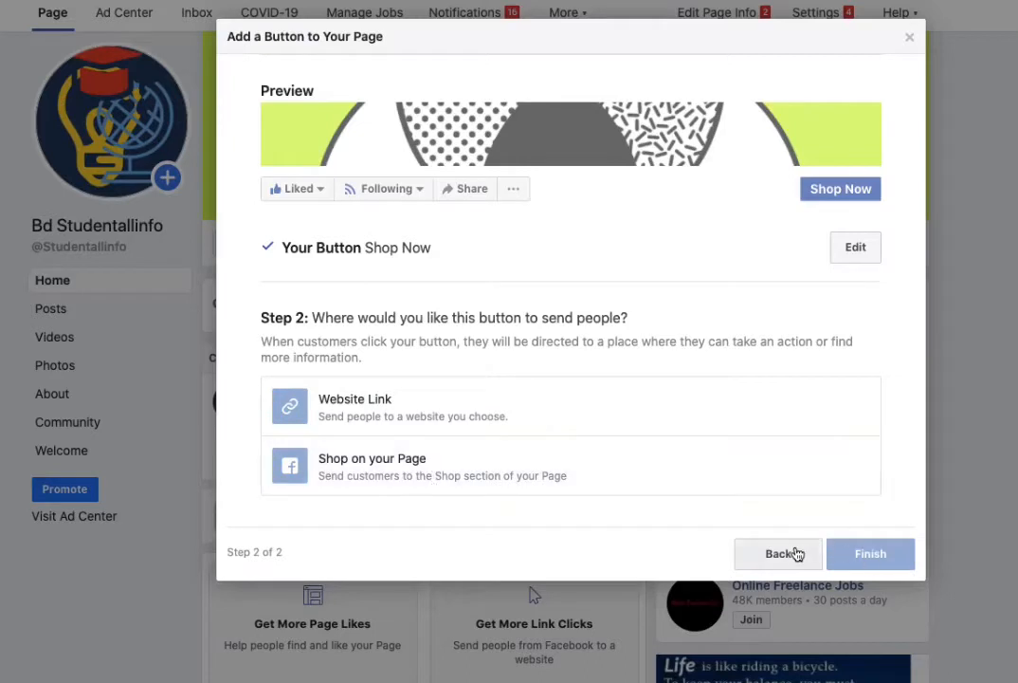
{"action": "left_click", "coordinate": [634, 415]}
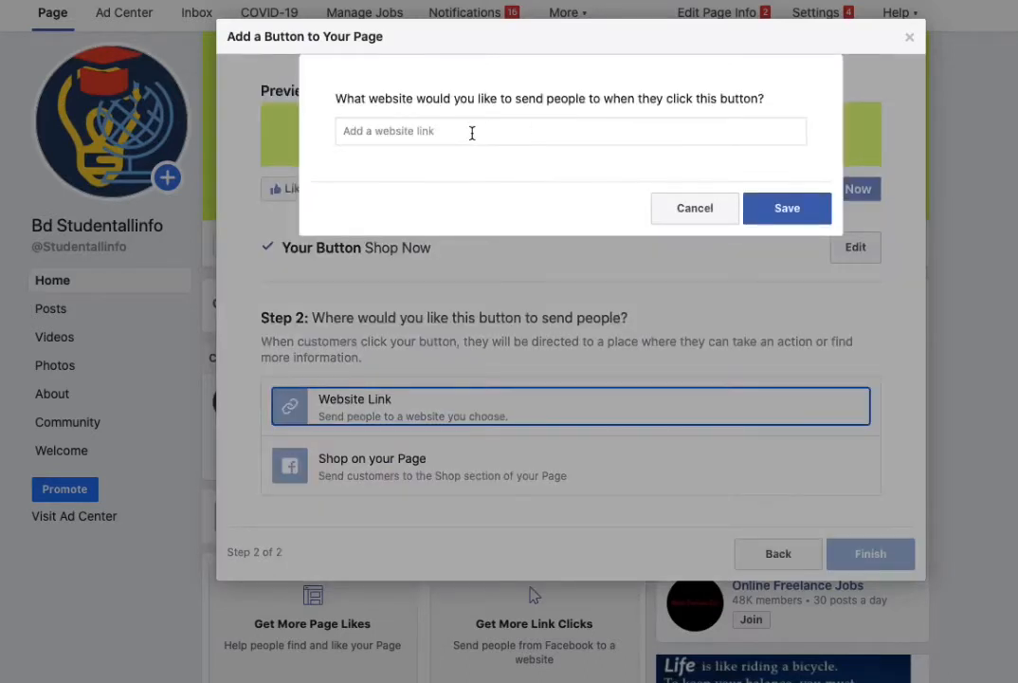
{"action": "left_click", "coordinate": [697, 214]}
{"action": "left_click", "coordinate": [782, 556]}
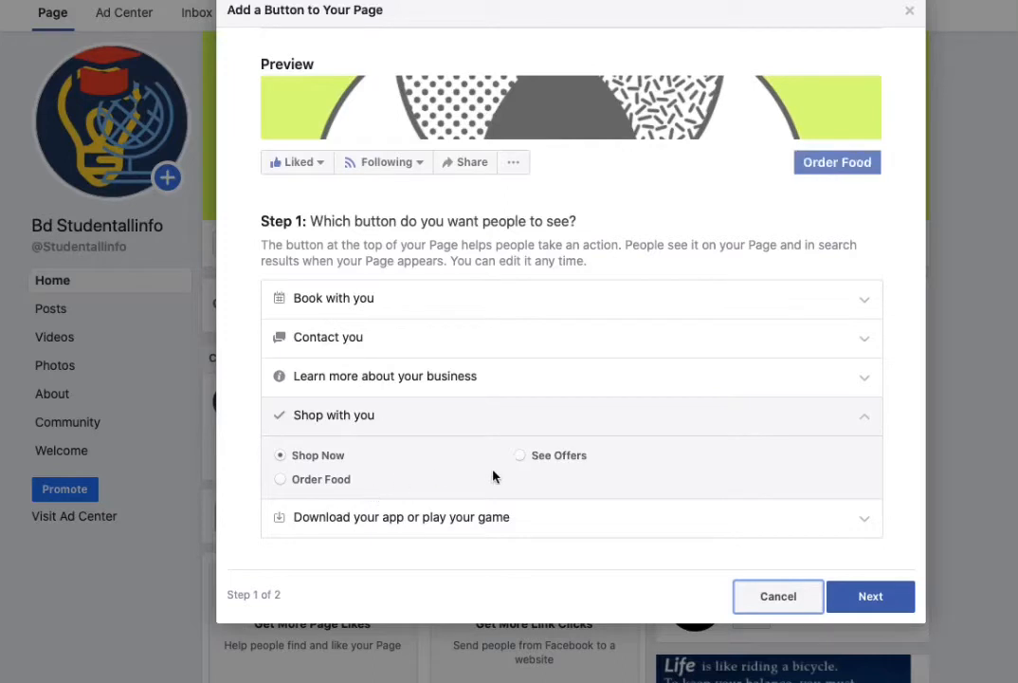
Try to set the page's action button to Watch Video with a website link, and close the button setup
{"action": "left_click", "coordinate": [382, 378]}
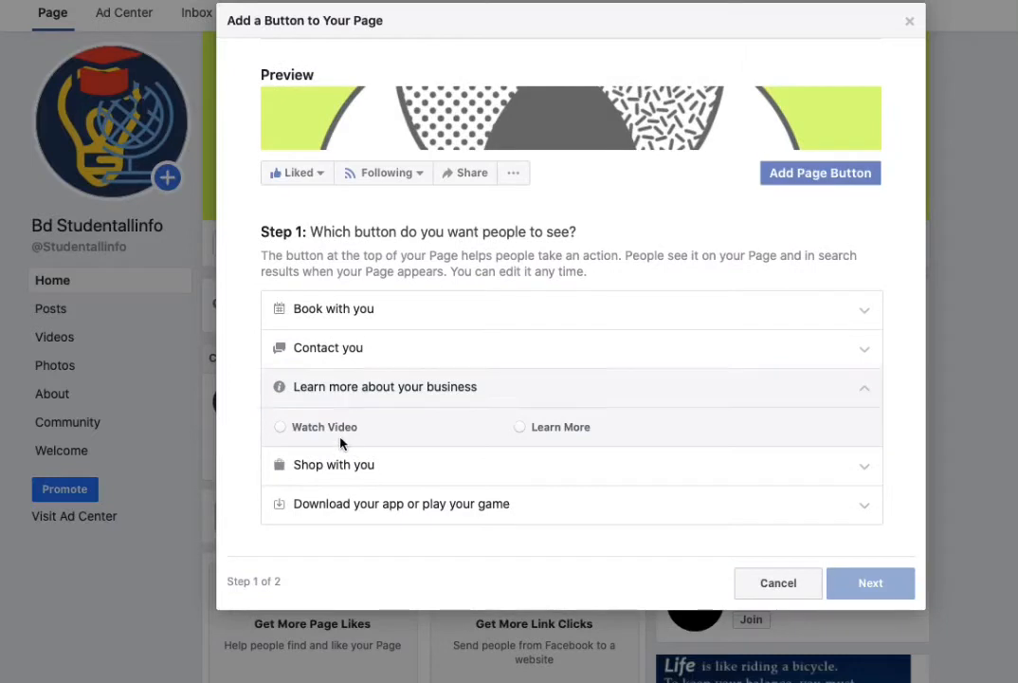
{"action": "left_click", "coordinate": [281, 426]}
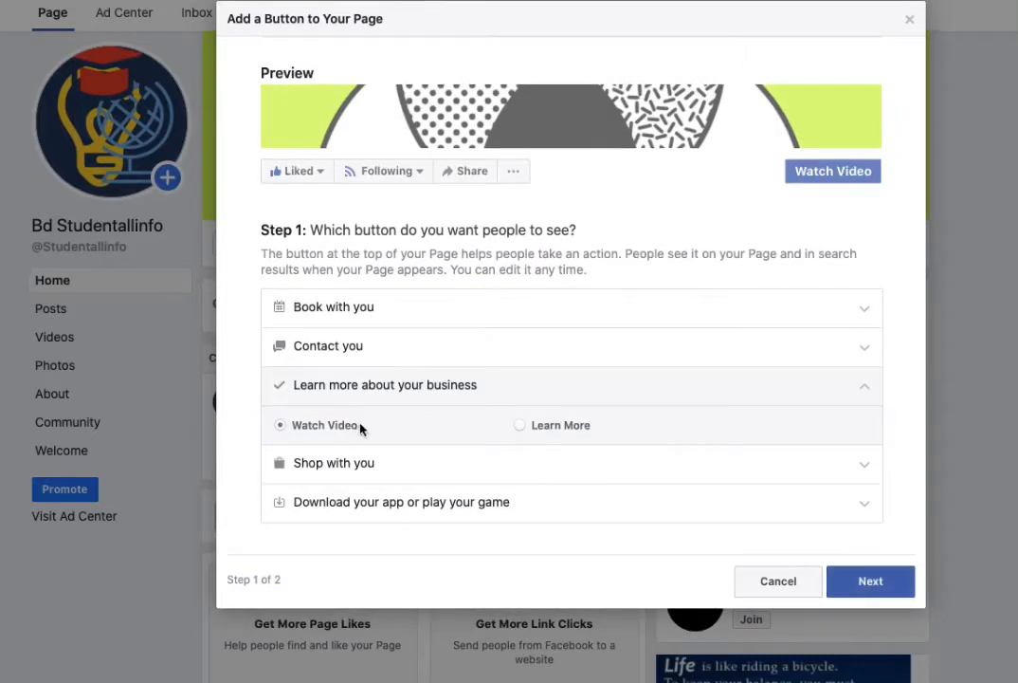
{"action": "left_click", "coordinate": [872, 588]}
{"action": "left_click", "coordinate": [528, 399]}
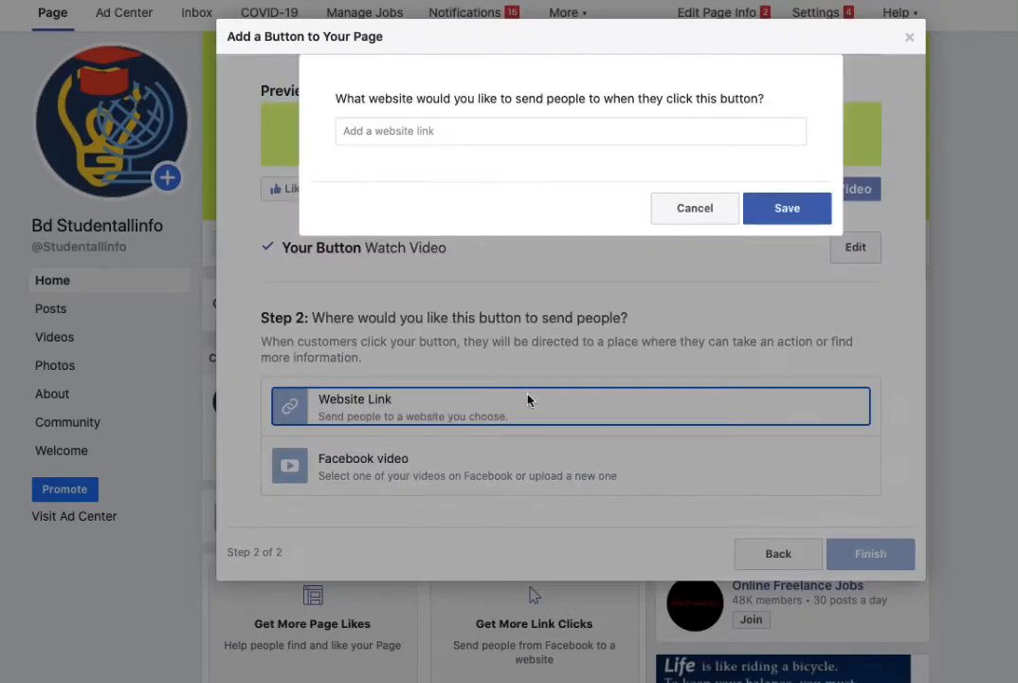
{"action": "left_click", "coordinate": [697, 211]}
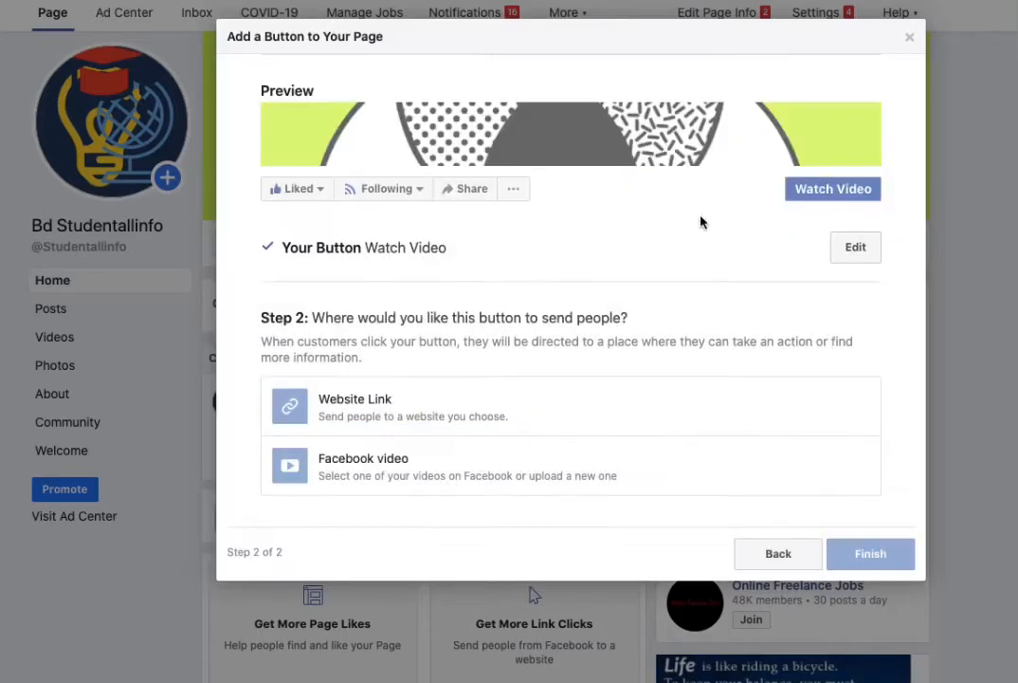
{"action": "left_click", "coordinate": [908, 41]}
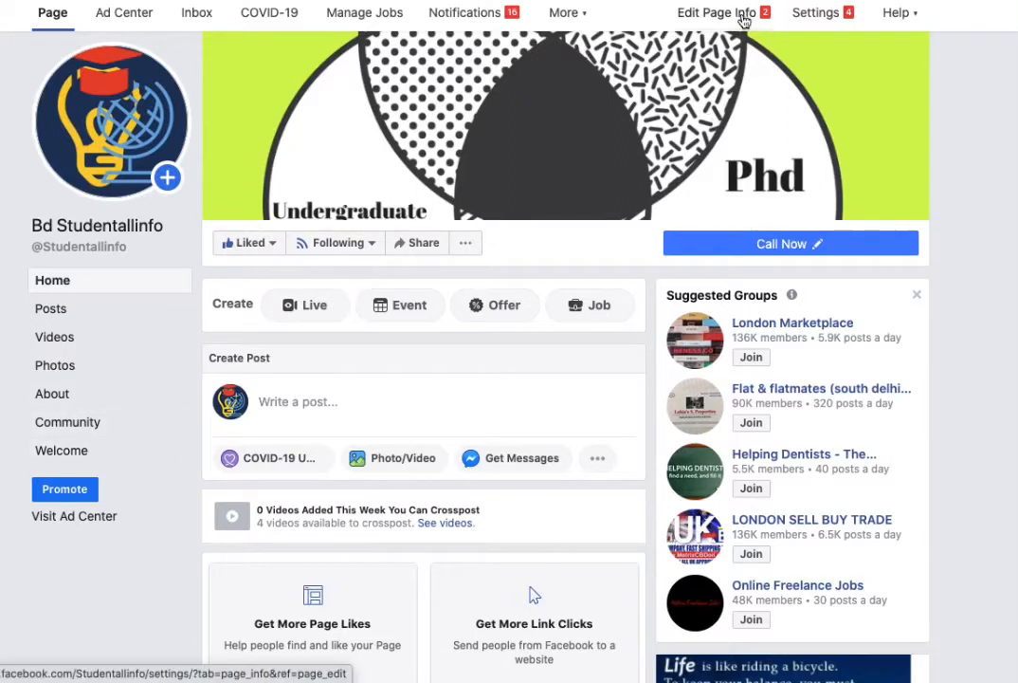
Add the Shop, Offers, Groups and Reviews tabs in the page's Templates and Tabs settings
{"action": "left_click", "coordinate": [792, 24]}
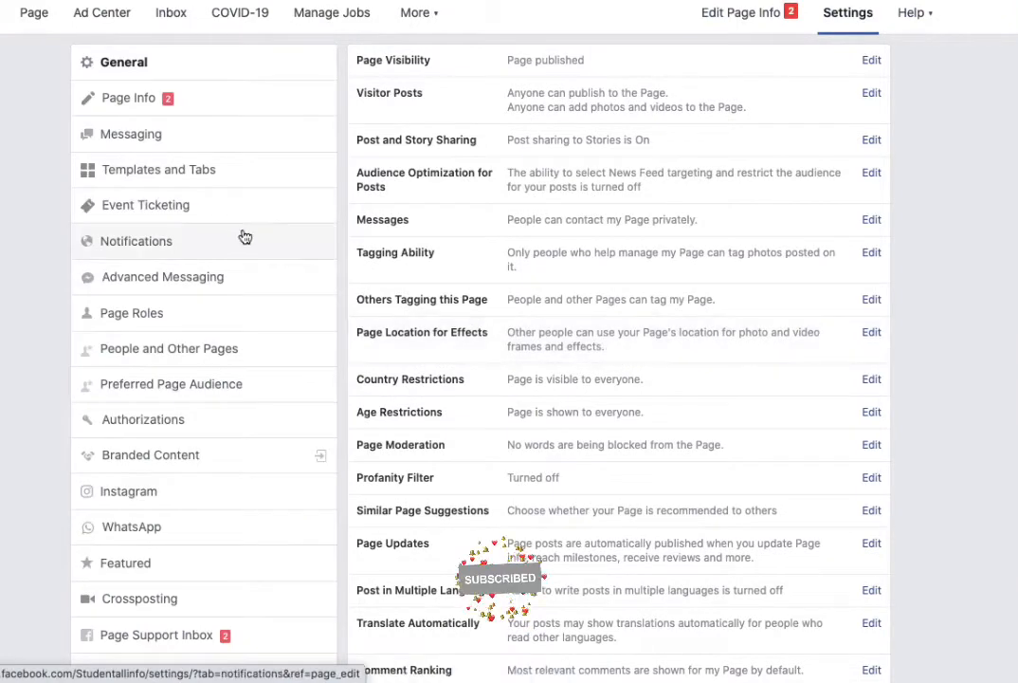
{"action": "left_click", "coordinate": [193, 173]}
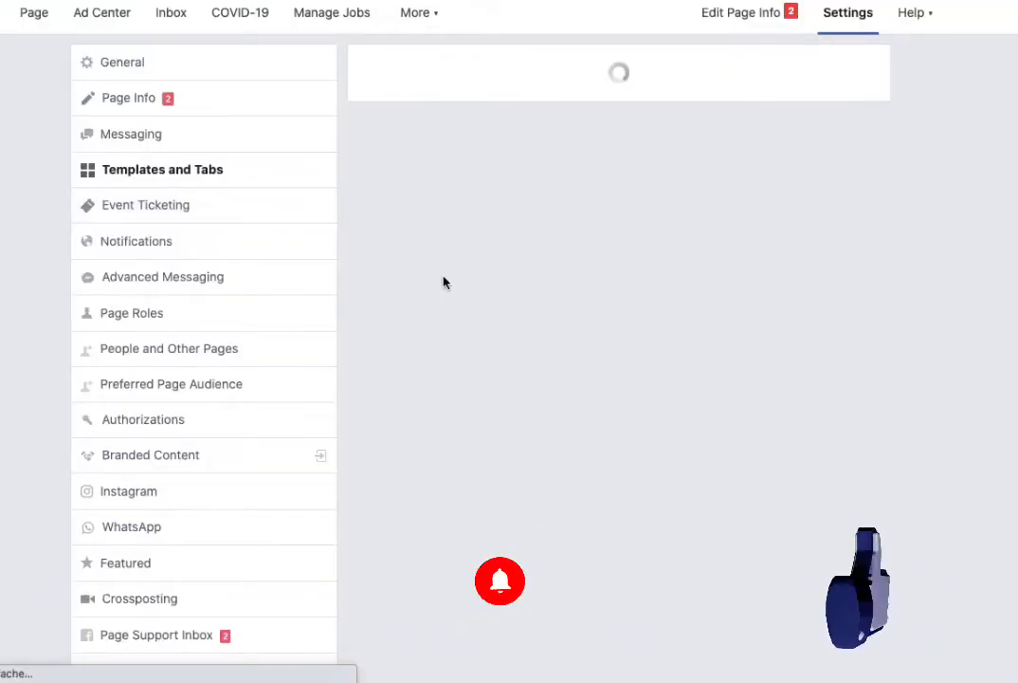
{"action": "scroll", "coordinate": [552, 391], "scroll_direction": "down", "scroll_amount": 5}
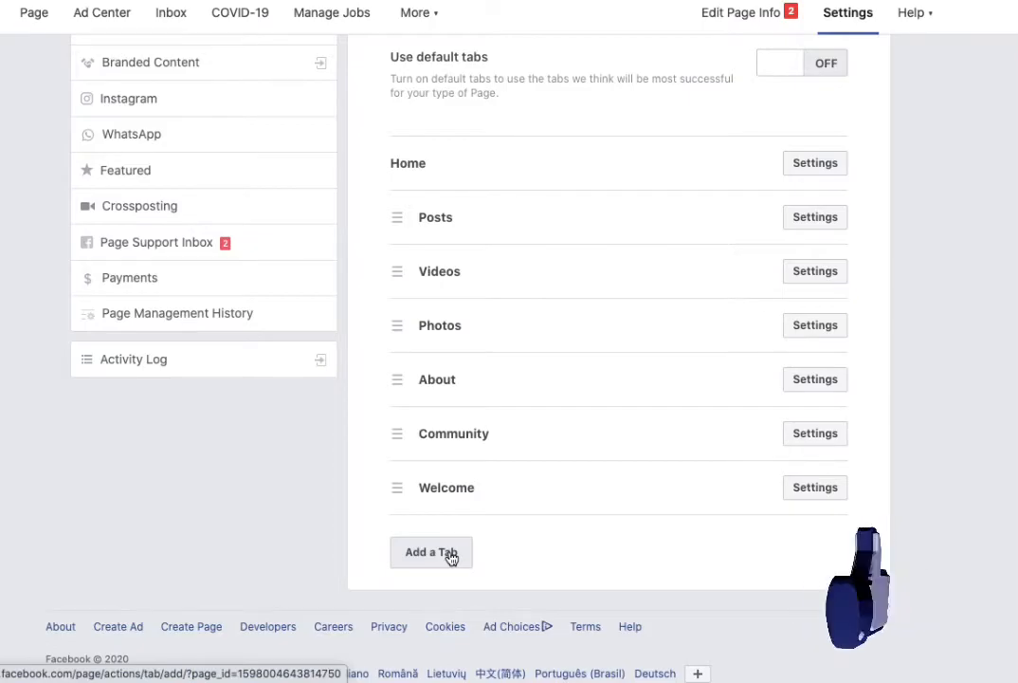
{"action": "left_click", "coordinate": [450, 553]}
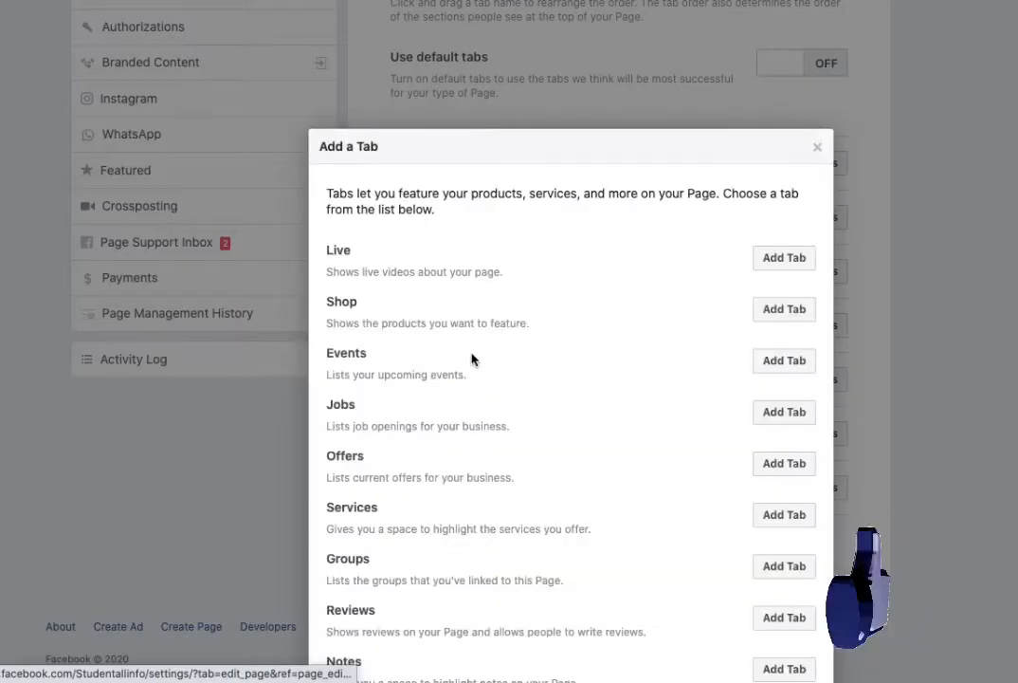
{"action": "left_click", "coordinate": [790, 311]}
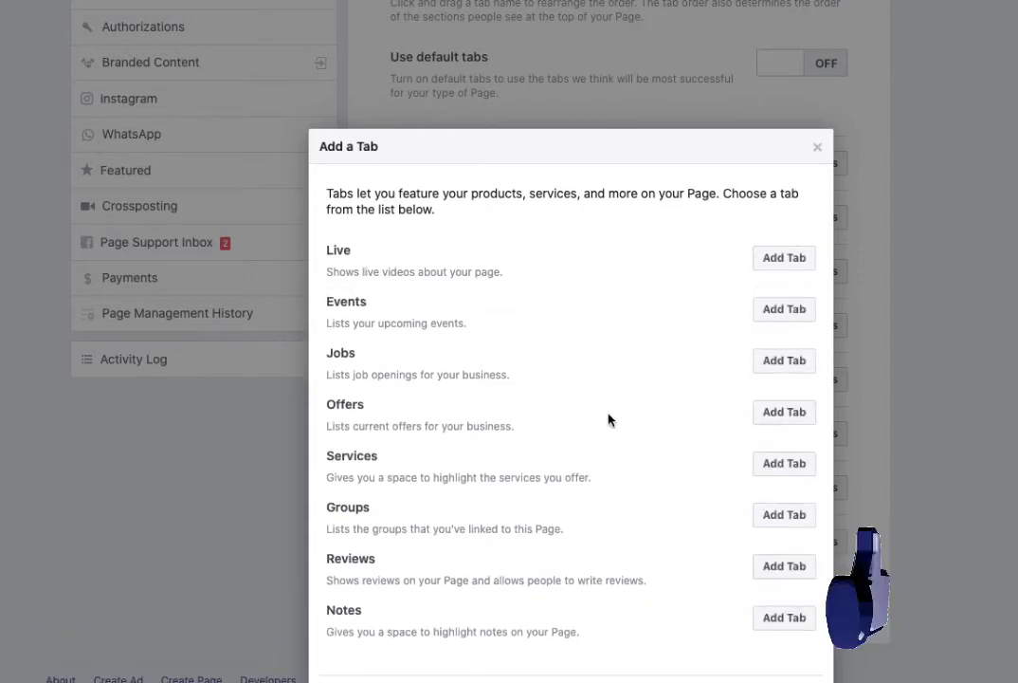
{"action": "left_click", "coordinate": [795, 413]}
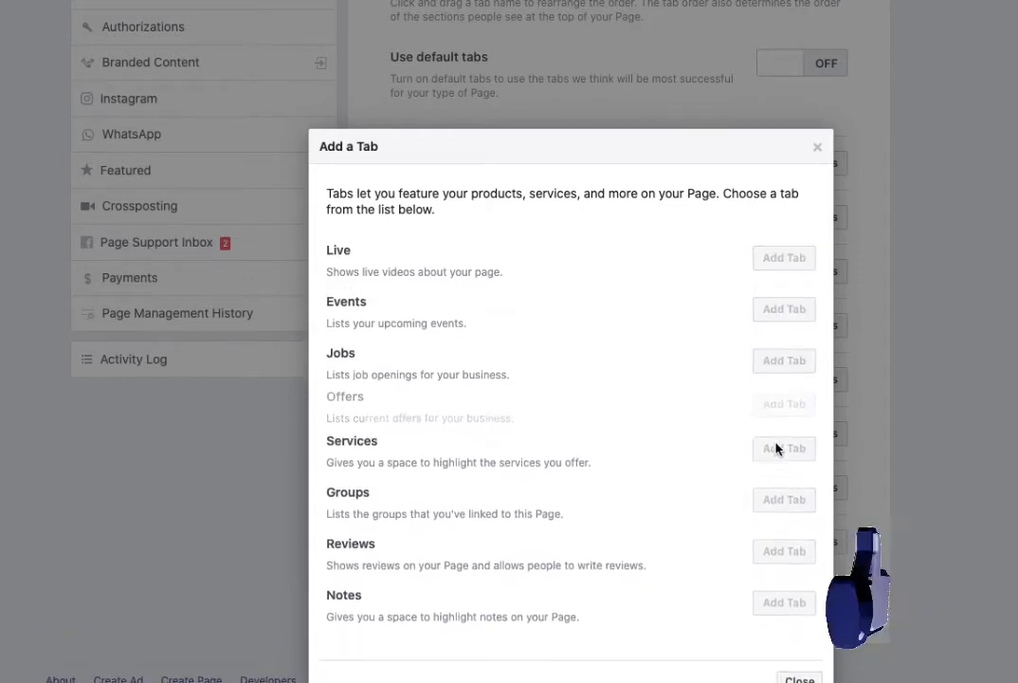
{"action": "left_click", "coordinate": [791, 473]}
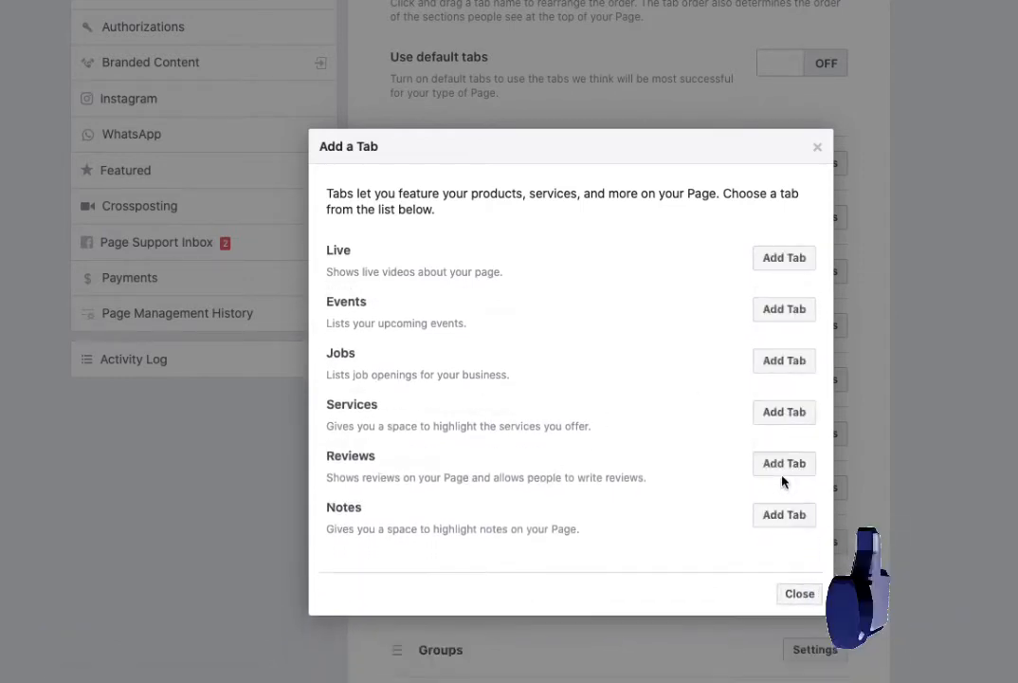
{"action": "left_click", "coordinate": [783, 464]}
{"action": "left_click", "coordinate": [817, 148]}
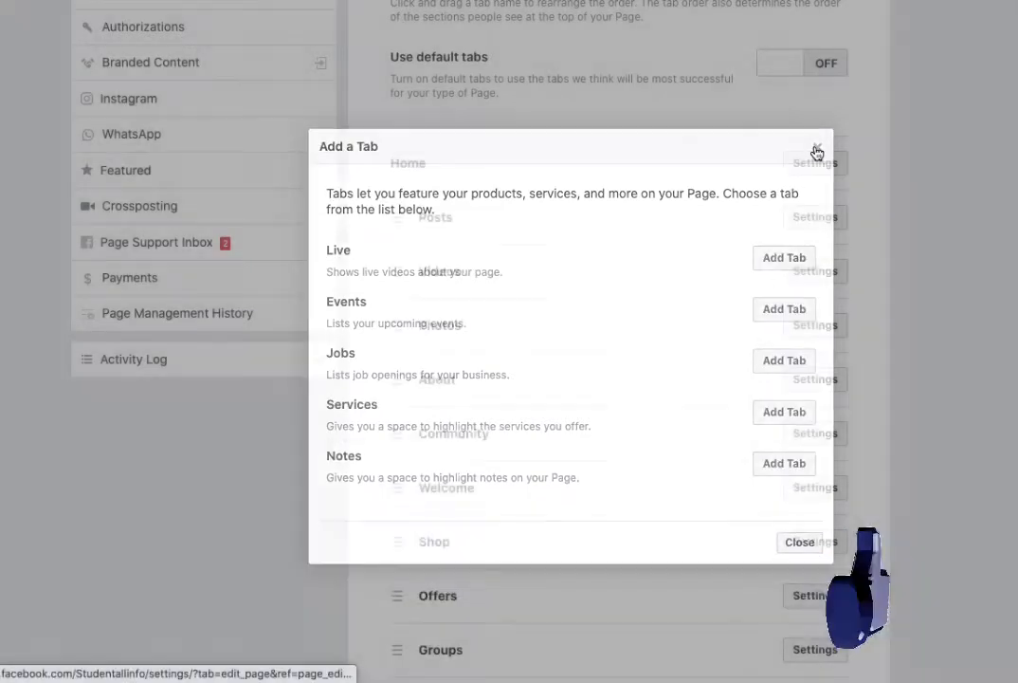
Examine the settings and share URLs of the Community, Photos, Videos, Posts and Home tabs
{"action": "scroll", "coordinate": [762, 163], "scroll_direction": "up", "scroll_amount": 1}
{"action": "scroll", "coordinate": [764, 160], "scroll_direction": "down", "scroll_amount": 2}
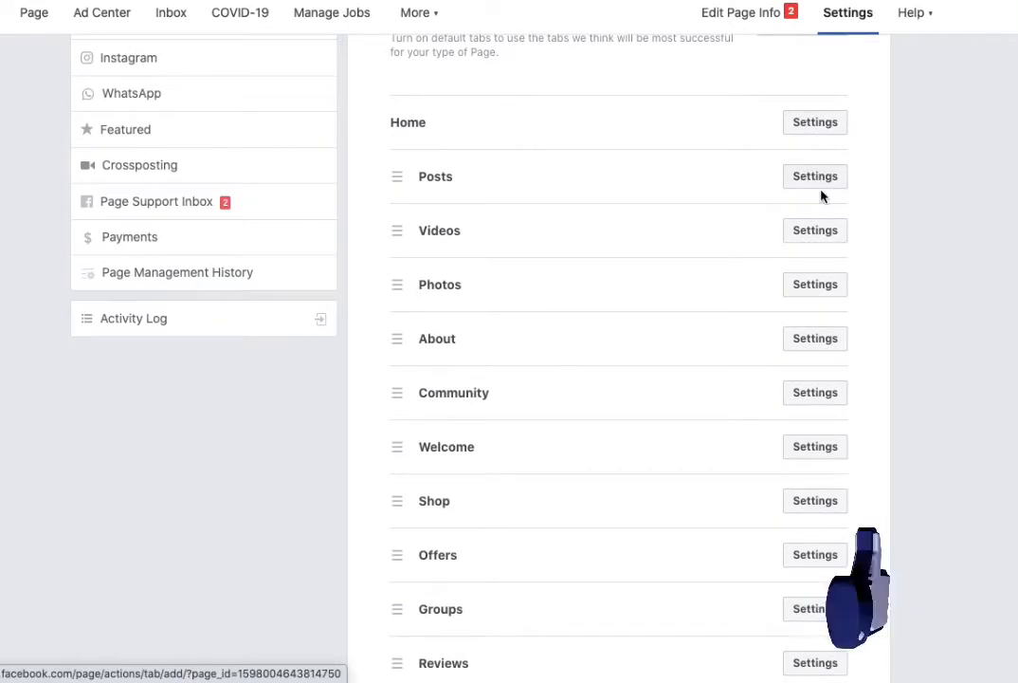
{"action": "left_click", "coordinate": [809, 394]}
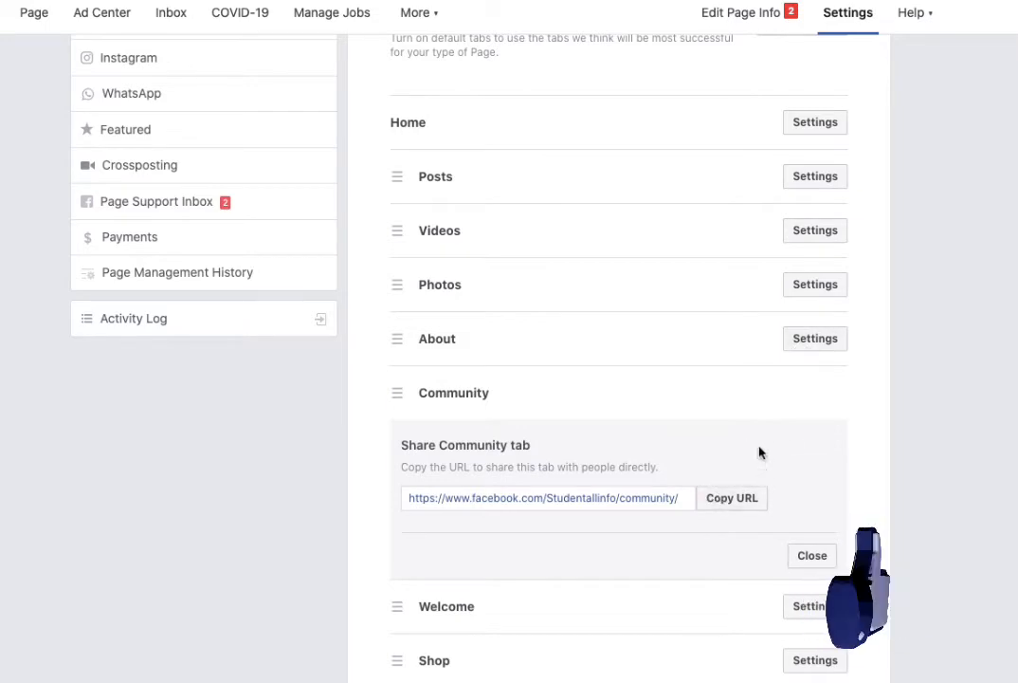
{"action": "left_click", "coordinate": [812, 287]}
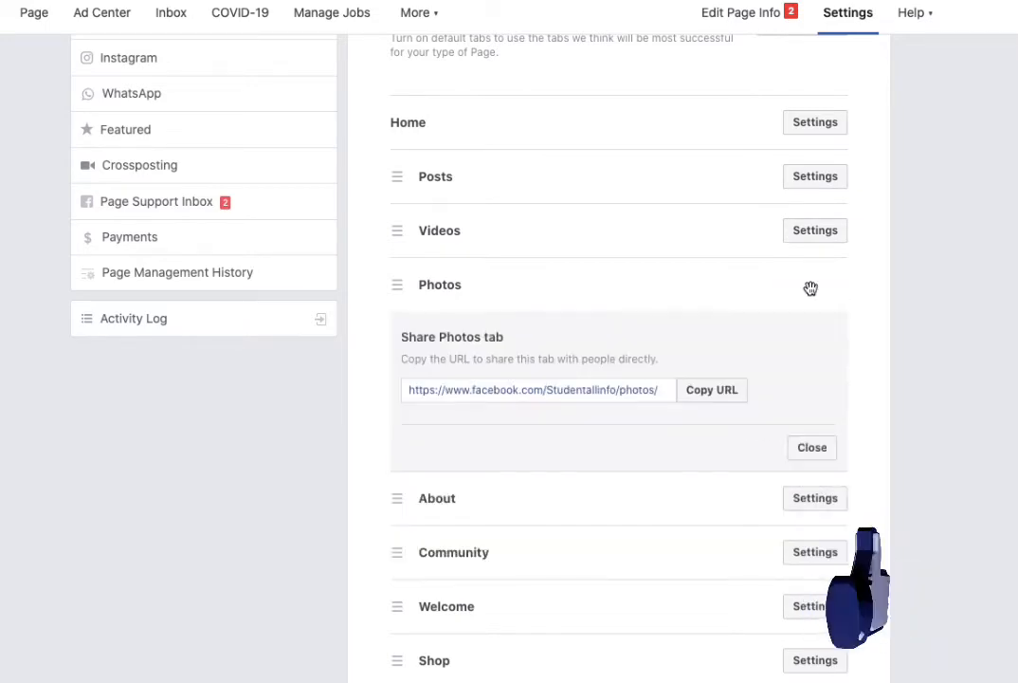
{"action": "left_click", "coordinate": [814, 233]}
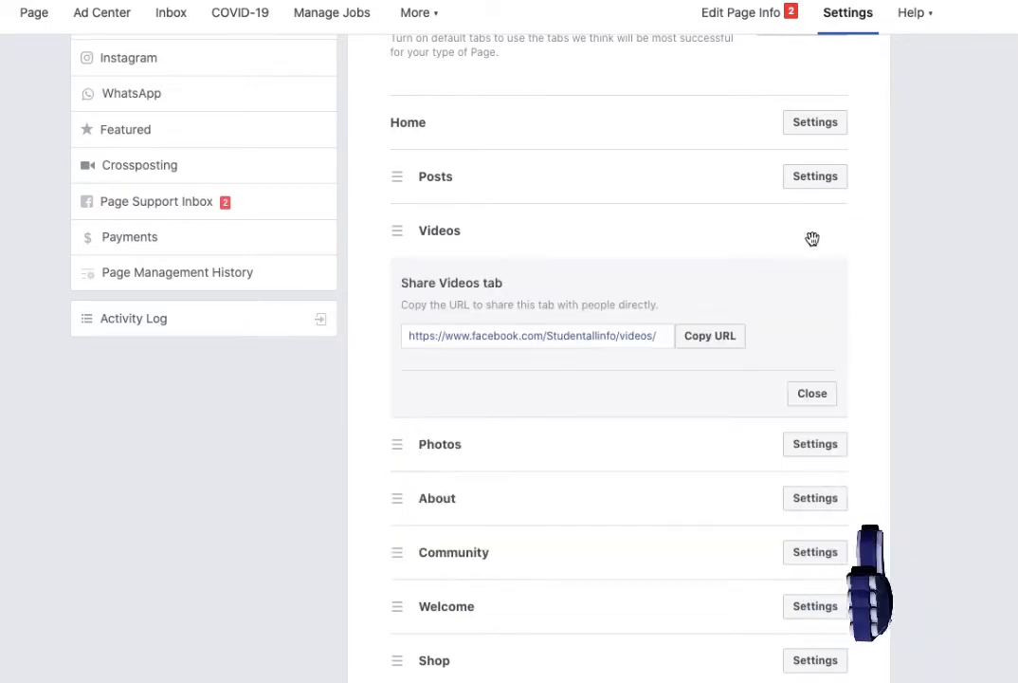
{"action": "left_click", "coordinate": [819, 175]}
{"action": "left_click", "coordinate": [818, 124]}
{"action": "scroll", "coordinate": [793, 378], "scroll_direction": "down", "scroll_amount": 1}
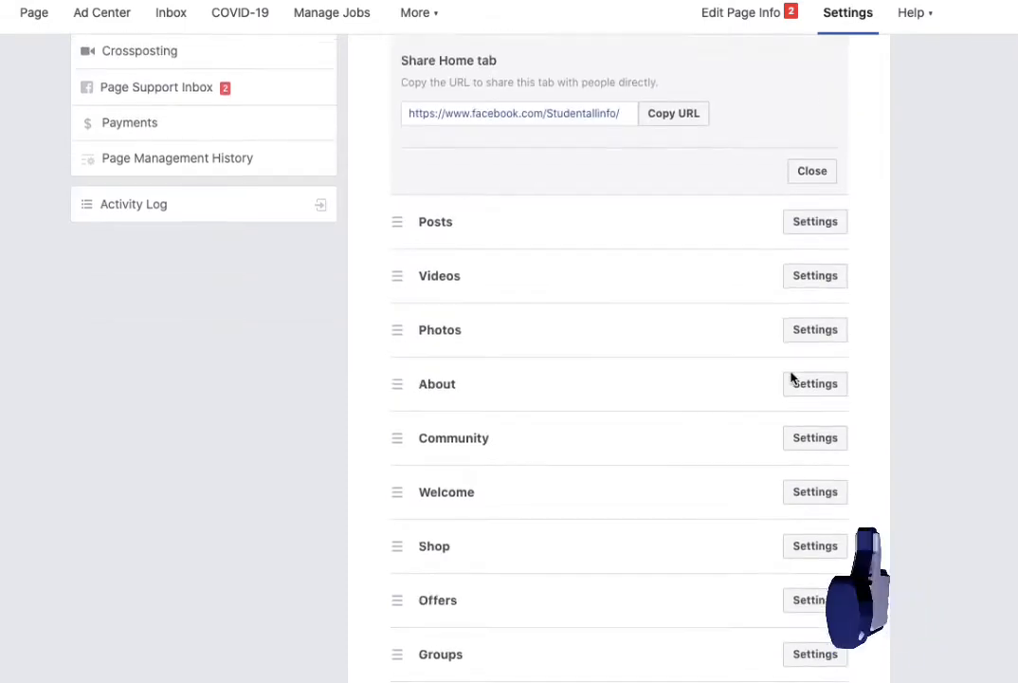
Turn off Show Reviews for the Reviews tab and save the change
{"action": "scroll", "coordinate": [792, 377], "scroll_direction": "down", "scroll_amount": 3}
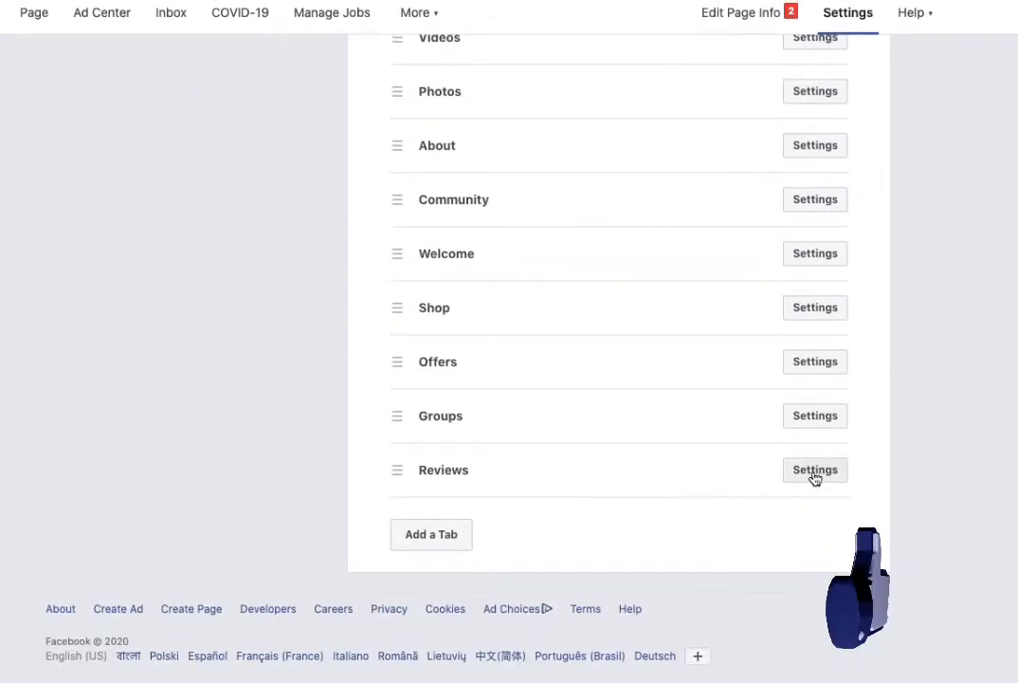
{"action": "left_click", "coordinate": [814, 471]}
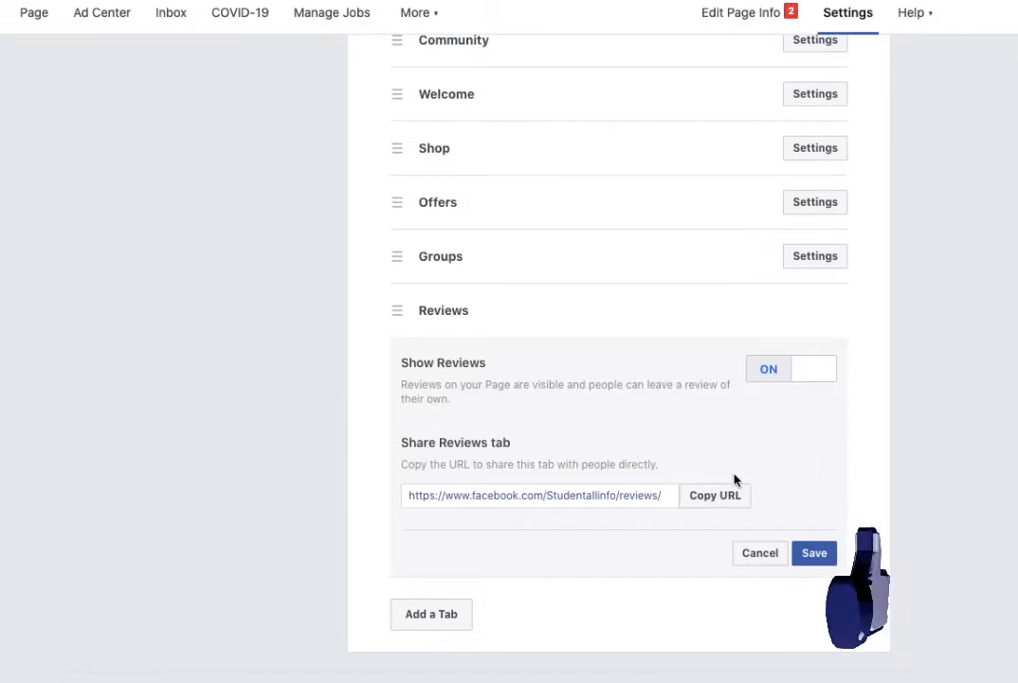
{"action": "left_click", "coordinate": [808, 375]}
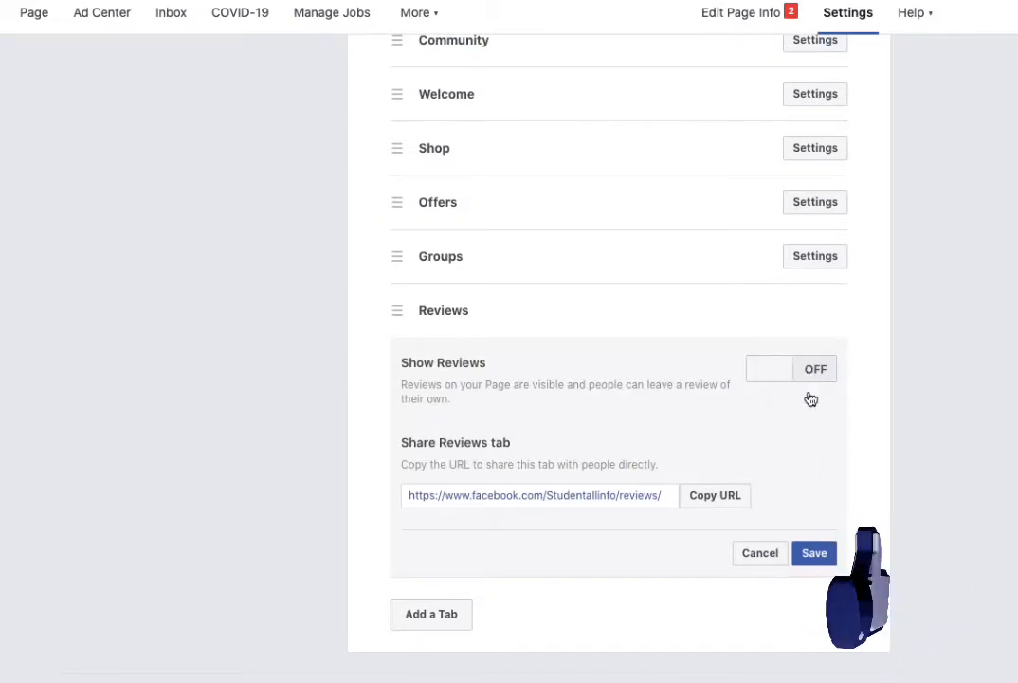
{"action": "left_click", "coordinate": [814, 552]}
Return to the page, open its Shop section and agree to the Merchant Terms and Policies
{"action": "scroll", "coordinate": [805, 424], "scroll_direction": "up", "scroll_amount": 6}
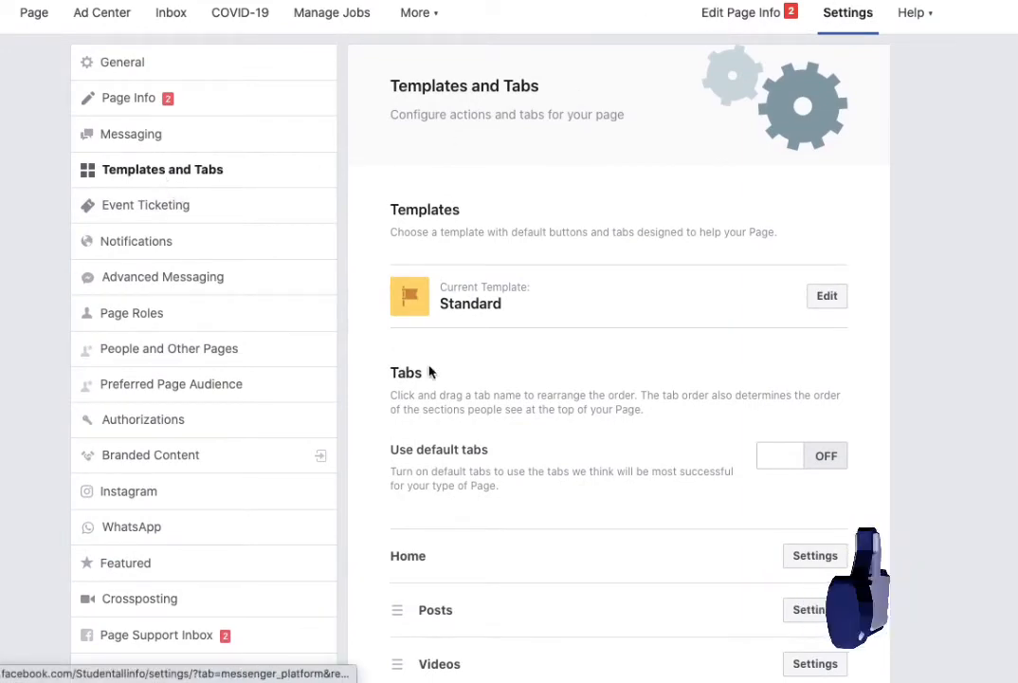
{"action": "scroll", "coordinate": [661, 523], "scroll_direction": "down", "scroll_amount": 6}
{"action": "scroll", "coordinate": [662, 523], "scroll_direction": "up", "scroll_amount": 6}
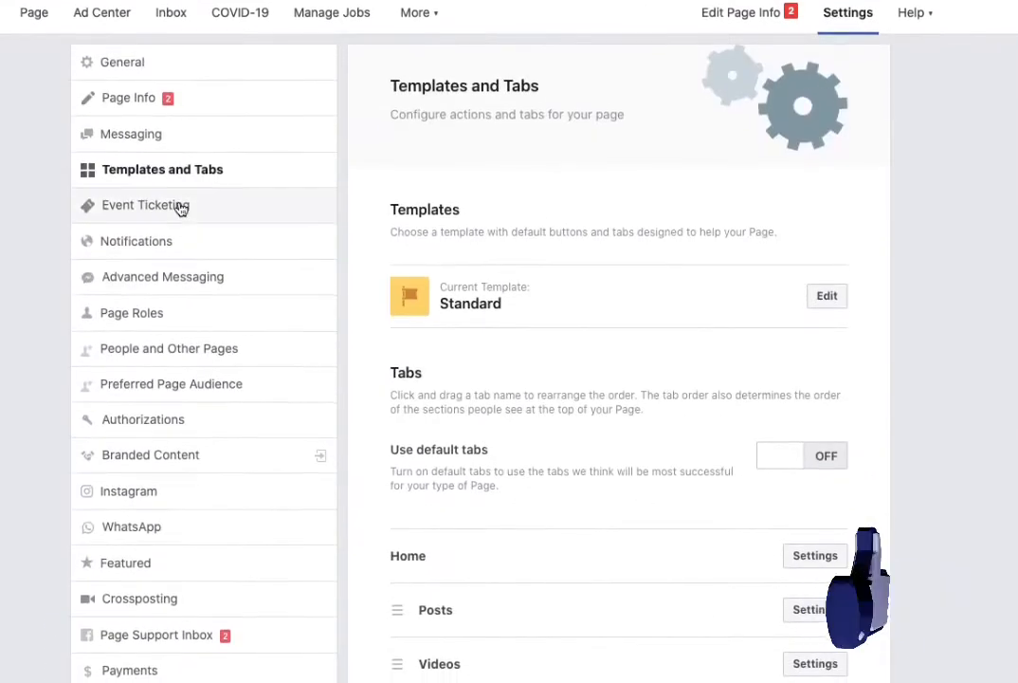
{"action": "left_click", "coordinate": [157, 110]}
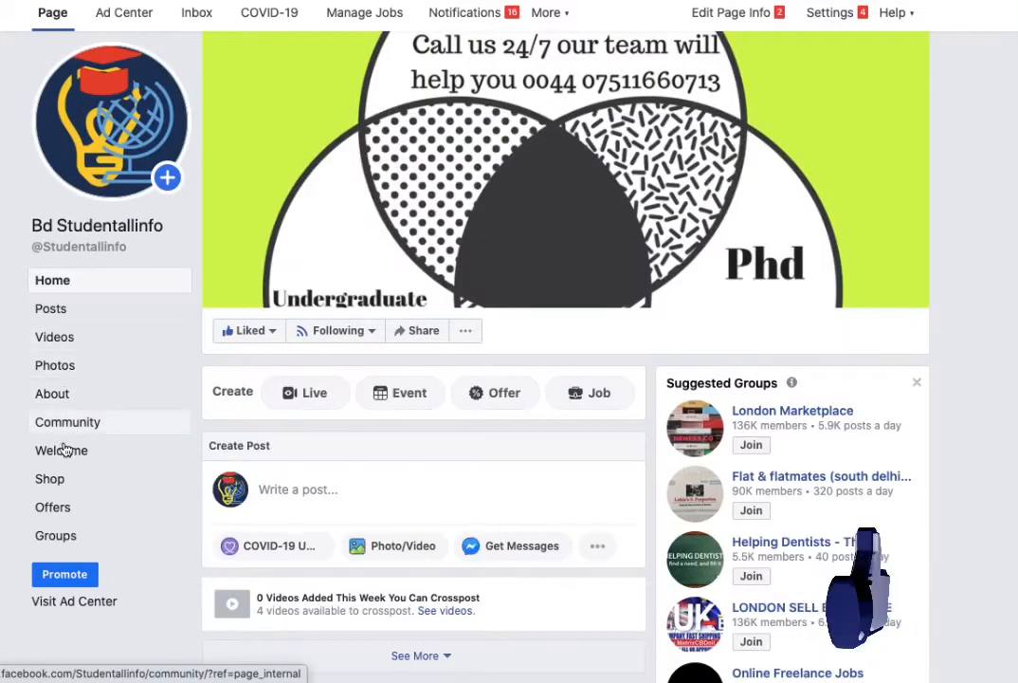
{"action": "left_click", "coordinate": [55, 482]}
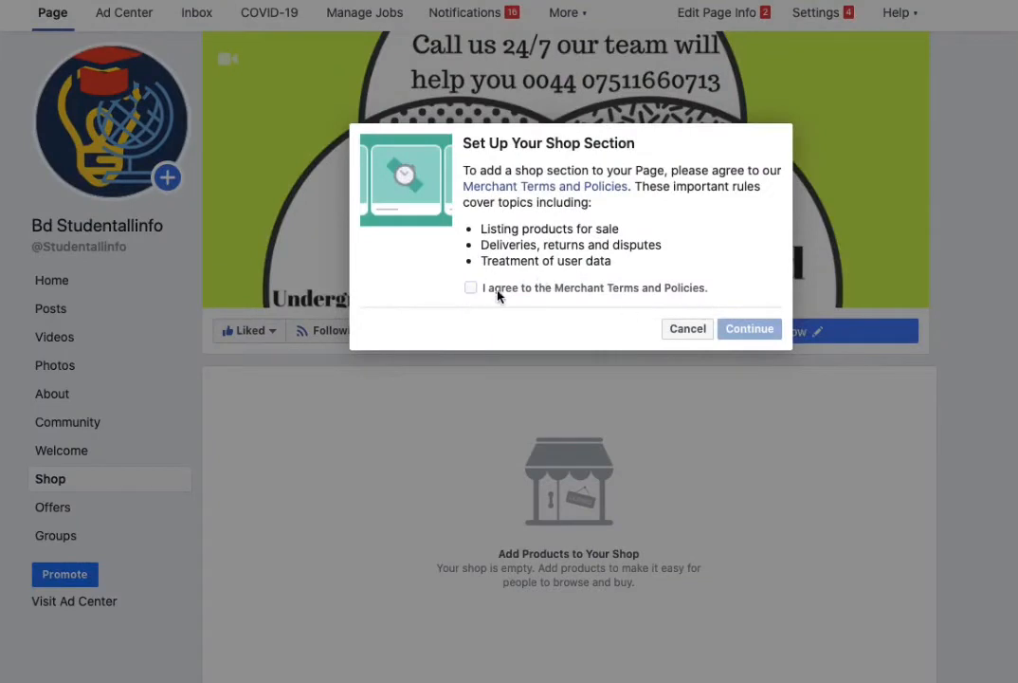
{"action": "left_click", "coordinate": [471, 288]}
{"action": "left_click", "coordinate": [750, 329]}
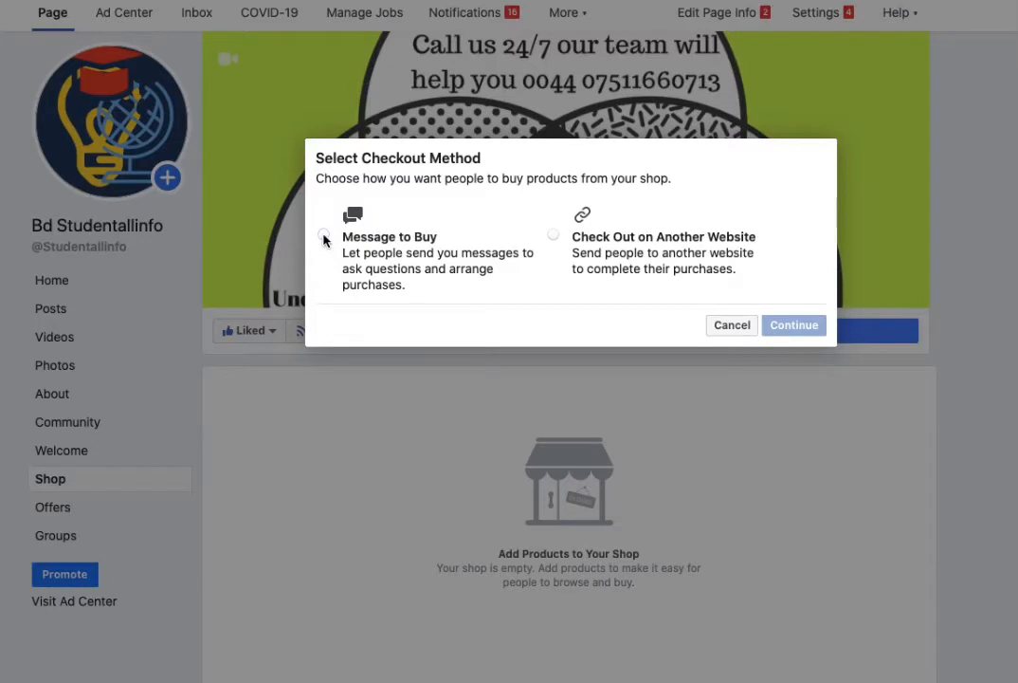
Set the shop's checkout method to Check Out on Another Website and save British Pound as its currency
{"action": "left_click", "coordinate": [556, 239]}
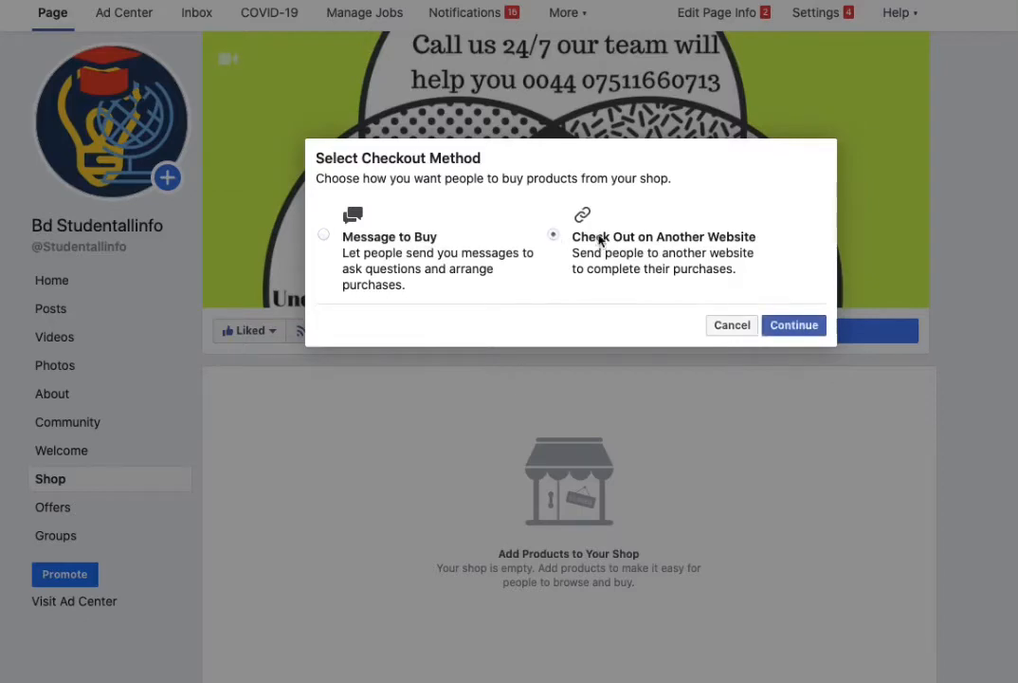
{"action": "left_click", "coordinate": [784, 329]}
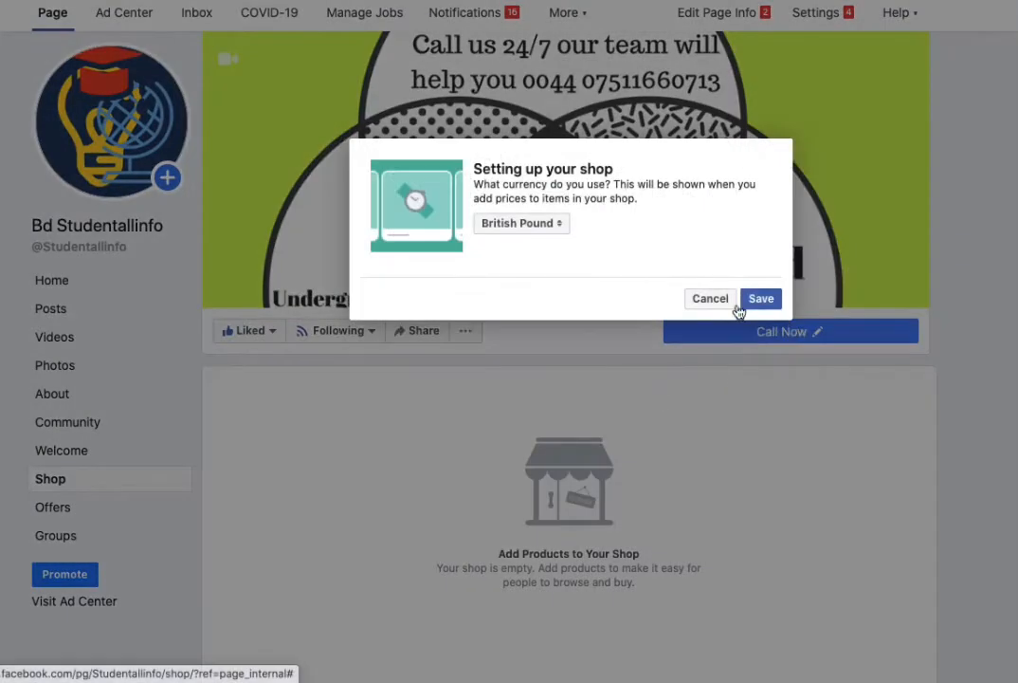
{"action": "left_click", "coordinate": [560, 228]}
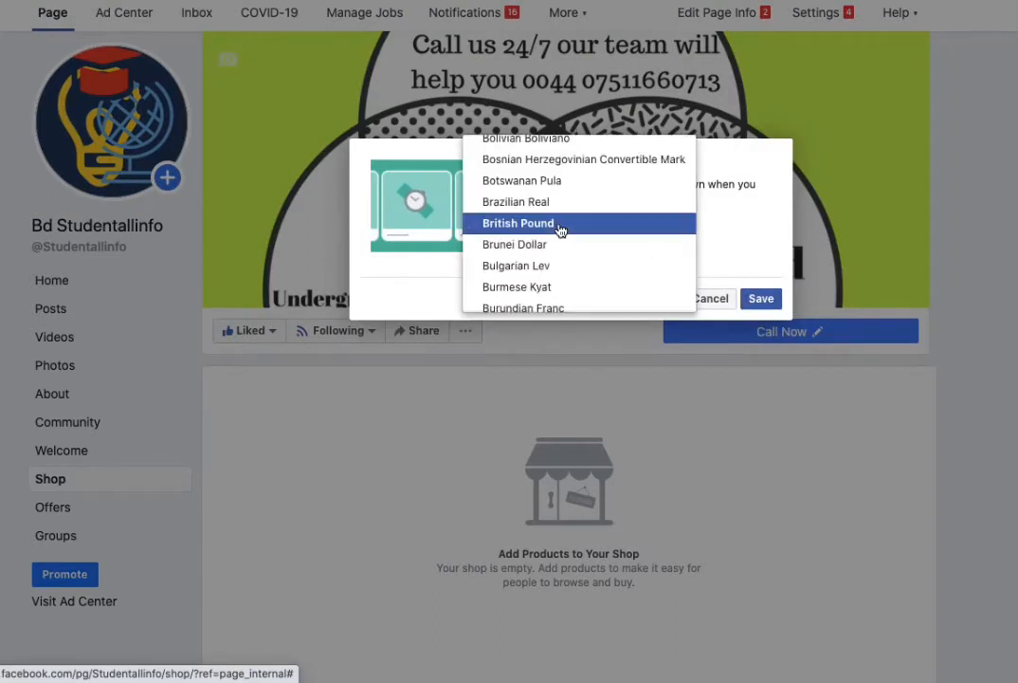
{"action": "left_click", "coordinate": [734, 222]}
{"action": "left_click", "coordinate": [763, 299]}
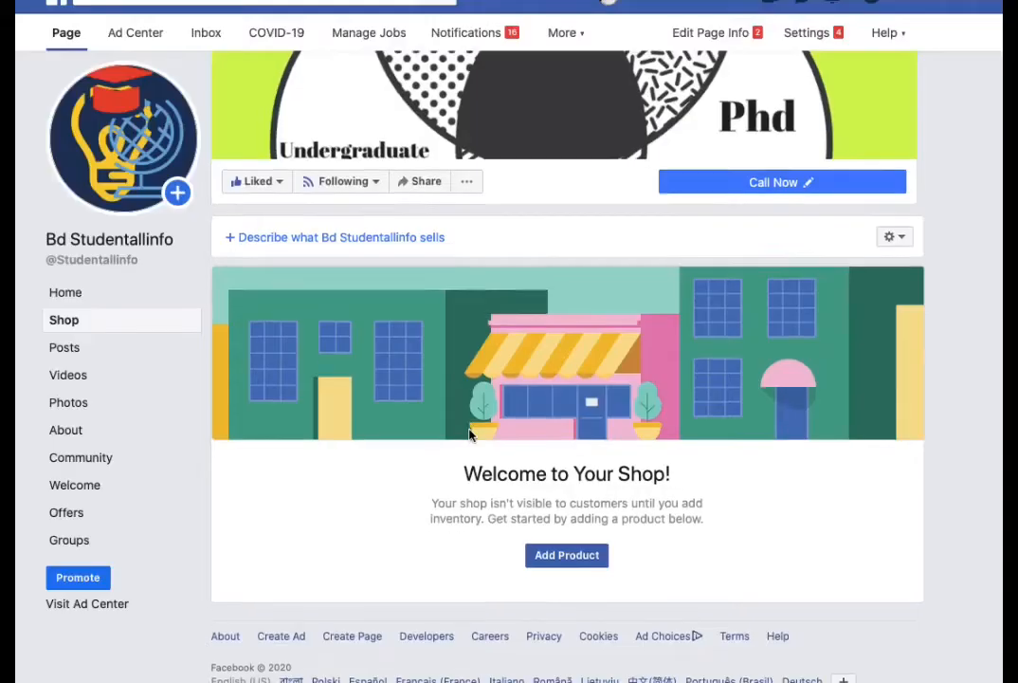
Start a new shop product and add the Amazon Deals of the Day image from Downloads as its photo
{"action": "scroll", "coordinate": [606, 521], "scroll_direction": "down", "scroll_amount": 1}
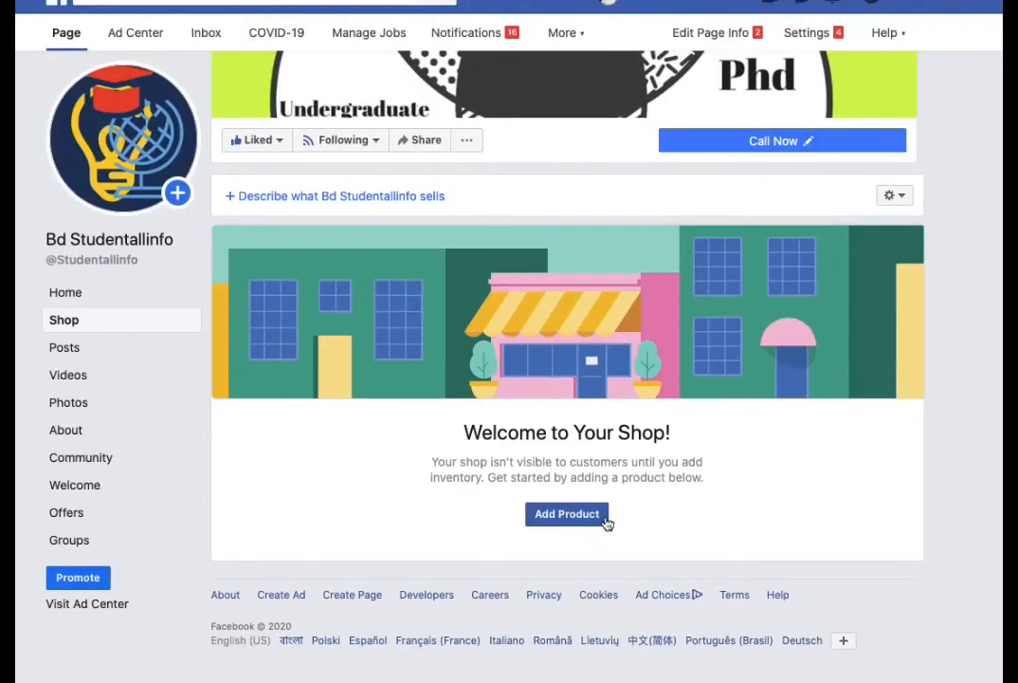
{"action": "left_click", "coordinate": [590, 521]}
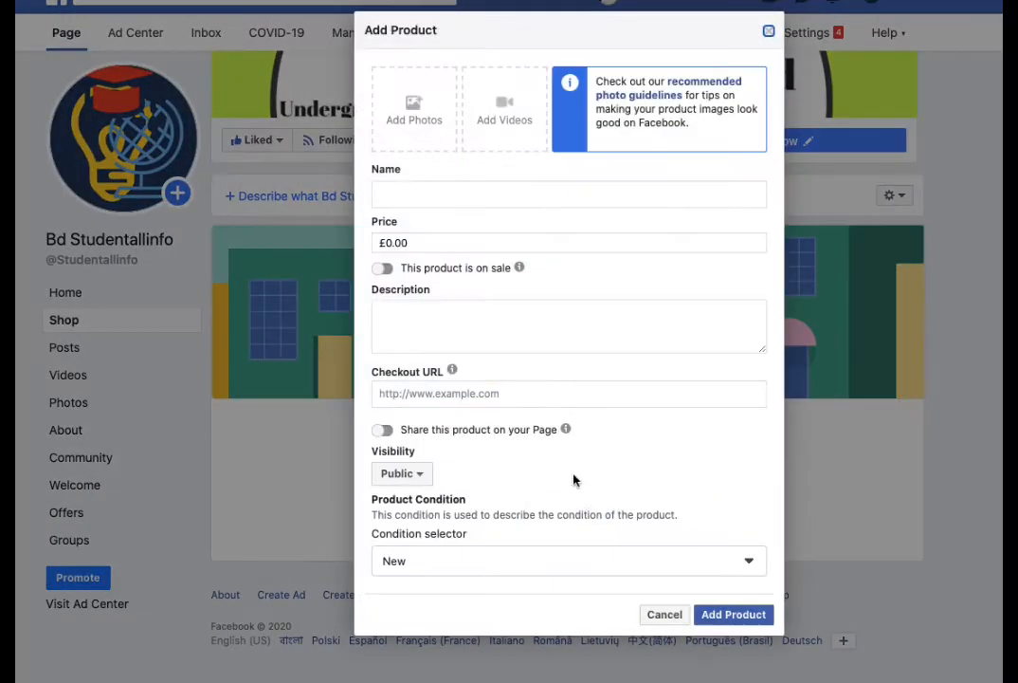
{"action": "left_click", "coordinate": [408, 113]}
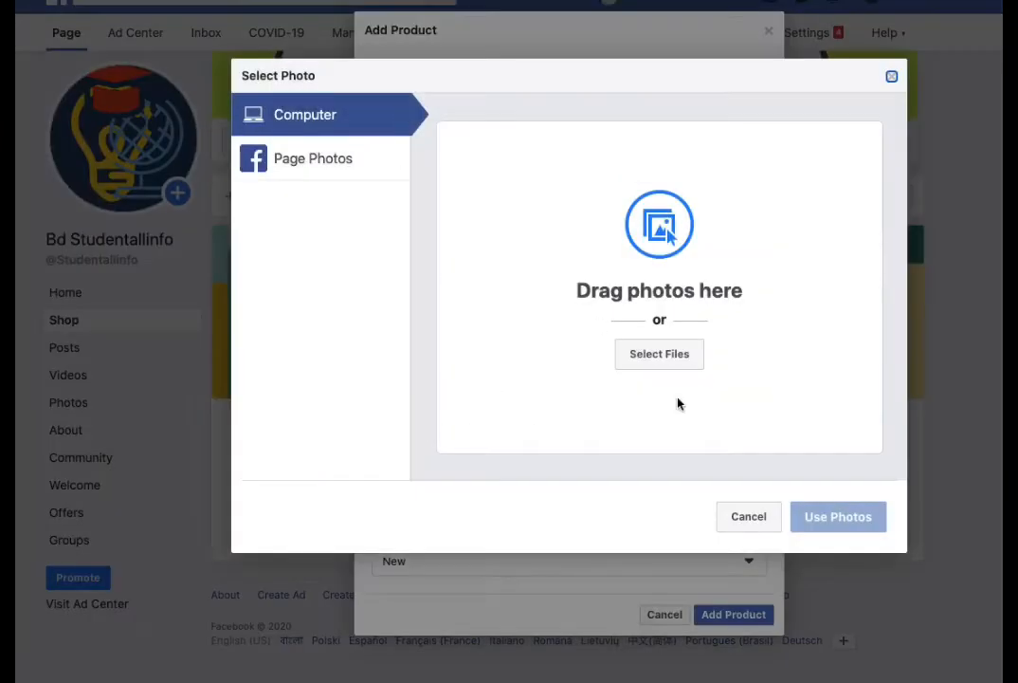
{"action": "left_click", "coordinate": [679, 361]}
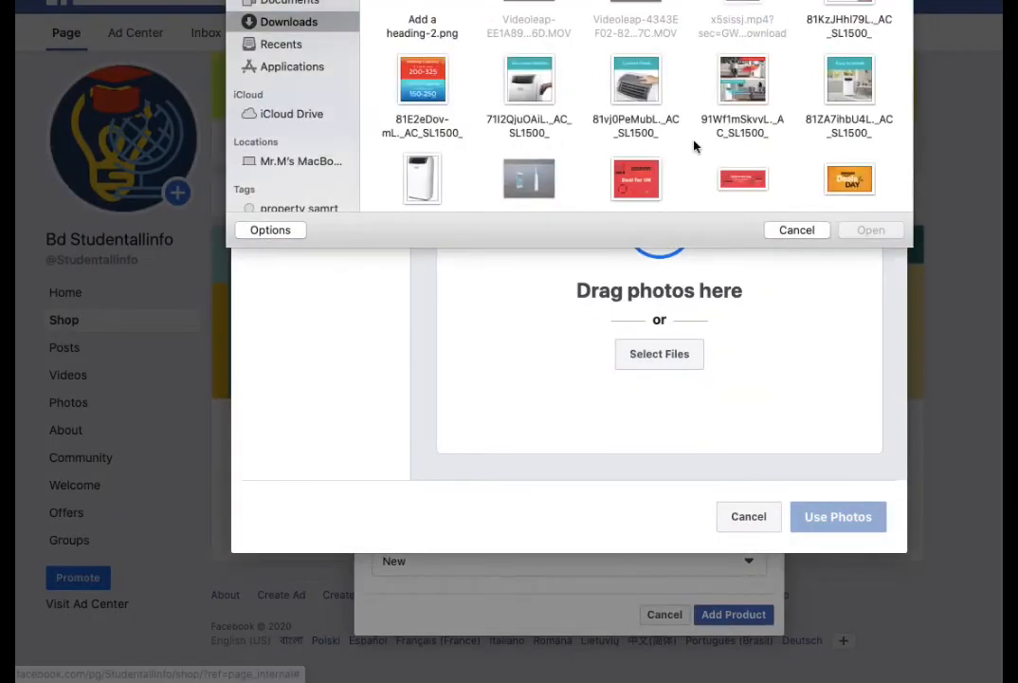
{"action": "scroll", "coordinate": [723, 166], "scroll_direction": "down", "scroll_amount": 1}
{"action": "left_click", "coordinate": [849, 157]}
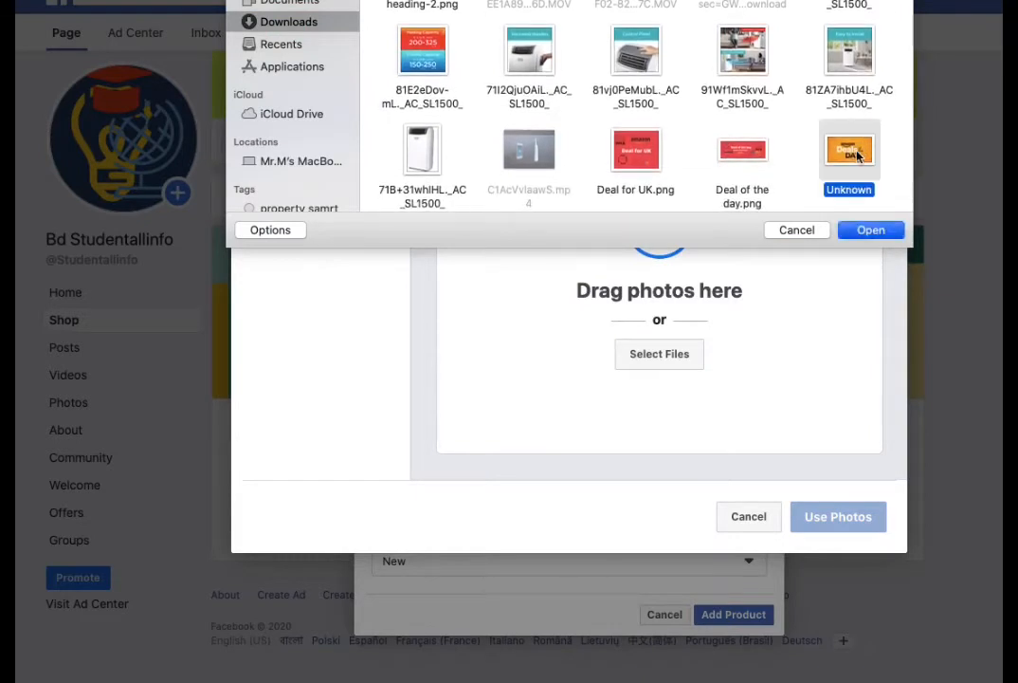
{"action": "left_click", "coordinate": [870, 230]}
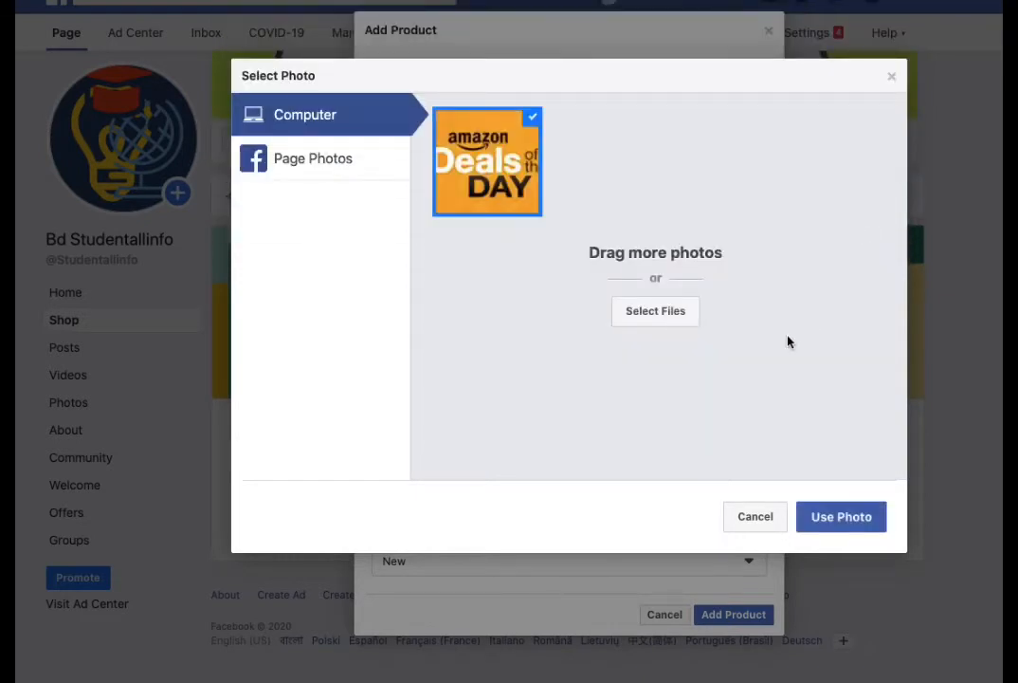
{"action": "left_click", "coordinate": [840, 527]}
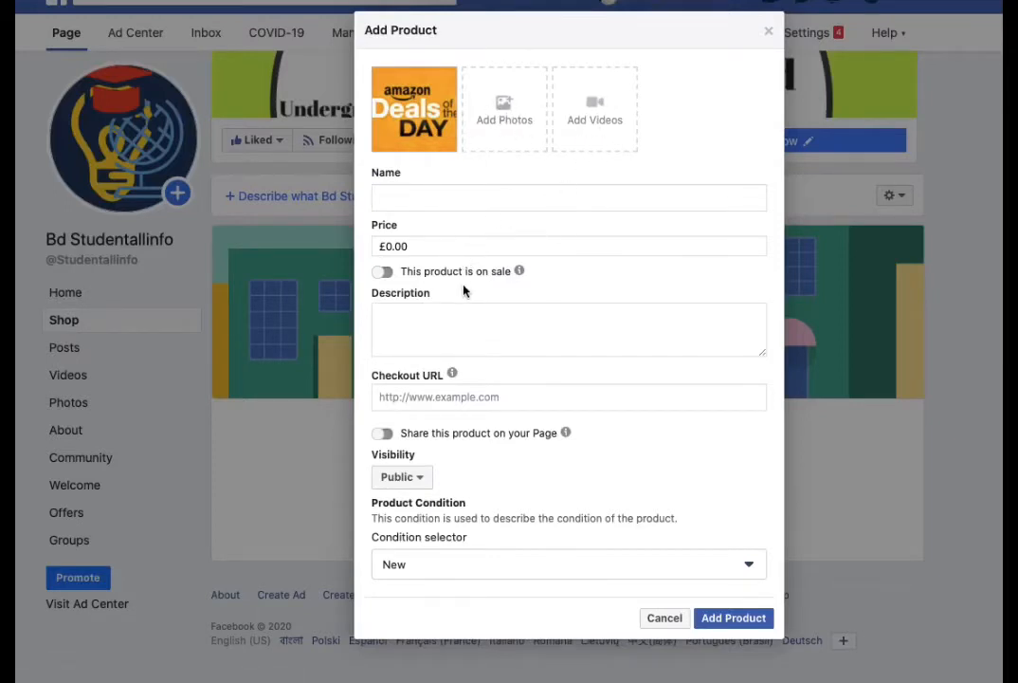
{"action": "left_click", "coordinate": [454, 397]}
{"action": "type", "text": "https://amzn.to/30DX0Aa"}
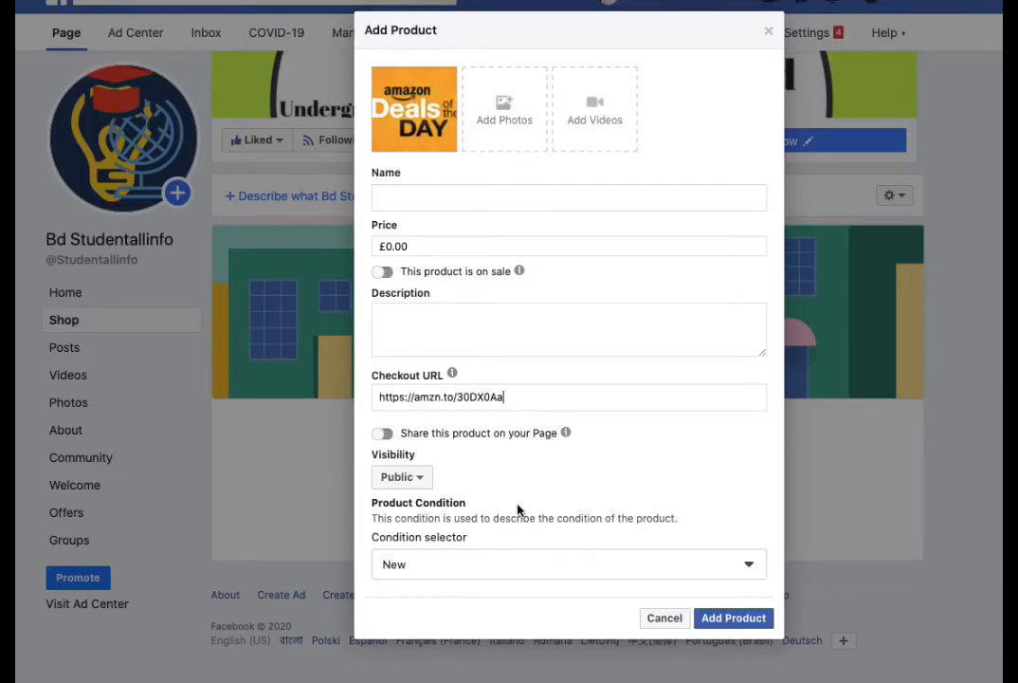
{"action": "left_click", "coordinate": [432, 328]}
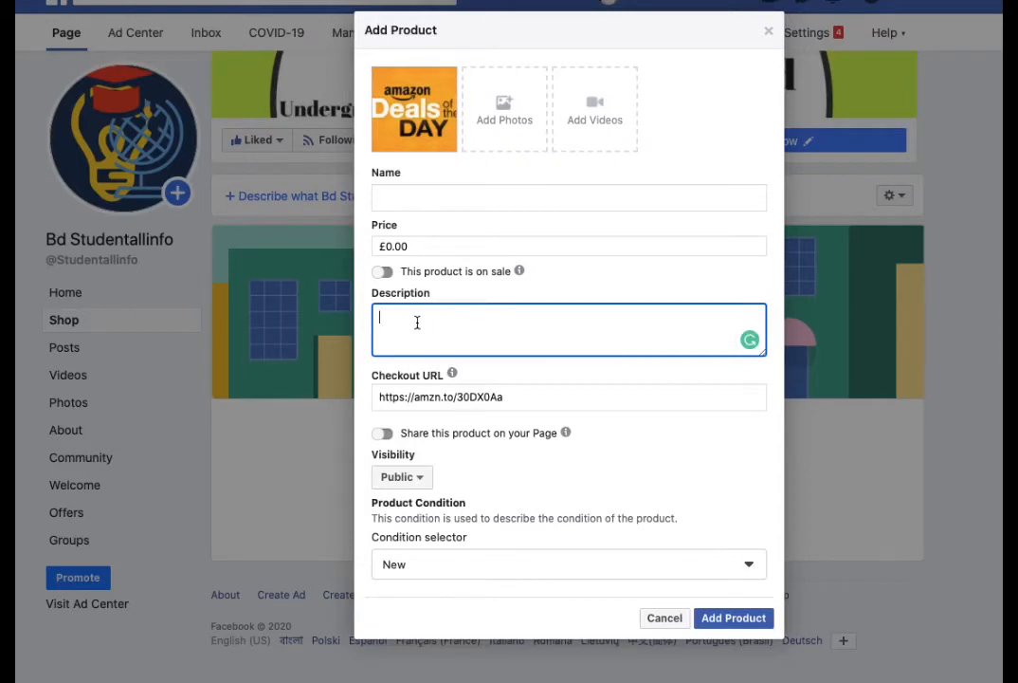
{"action": "left_click", "coordinate": [400, 197]}
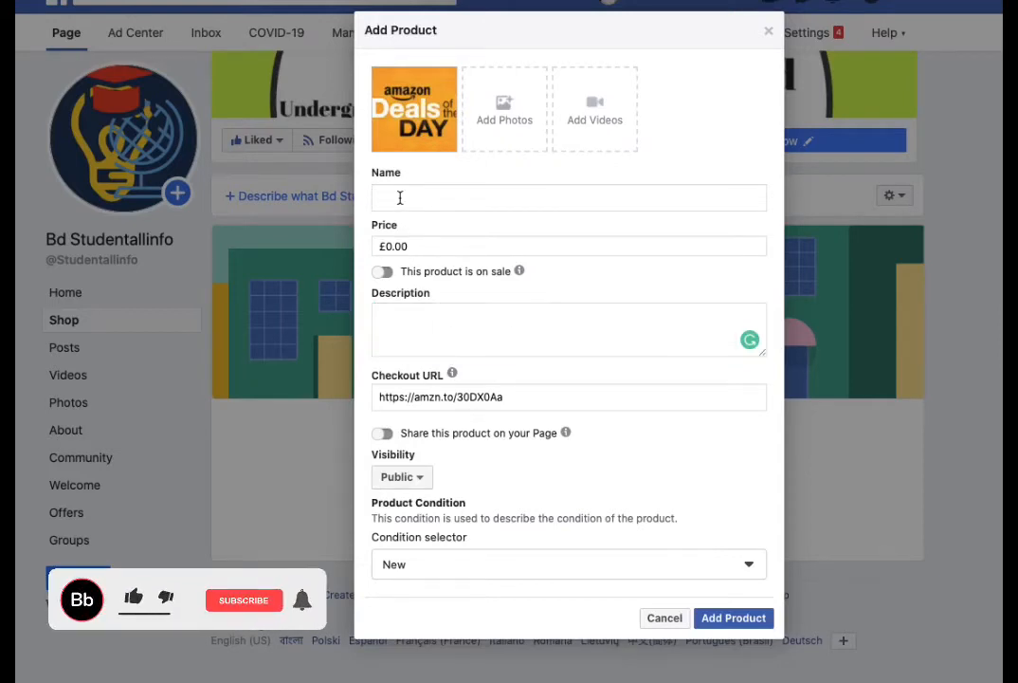
{"action": "type", "text": "Apple"}
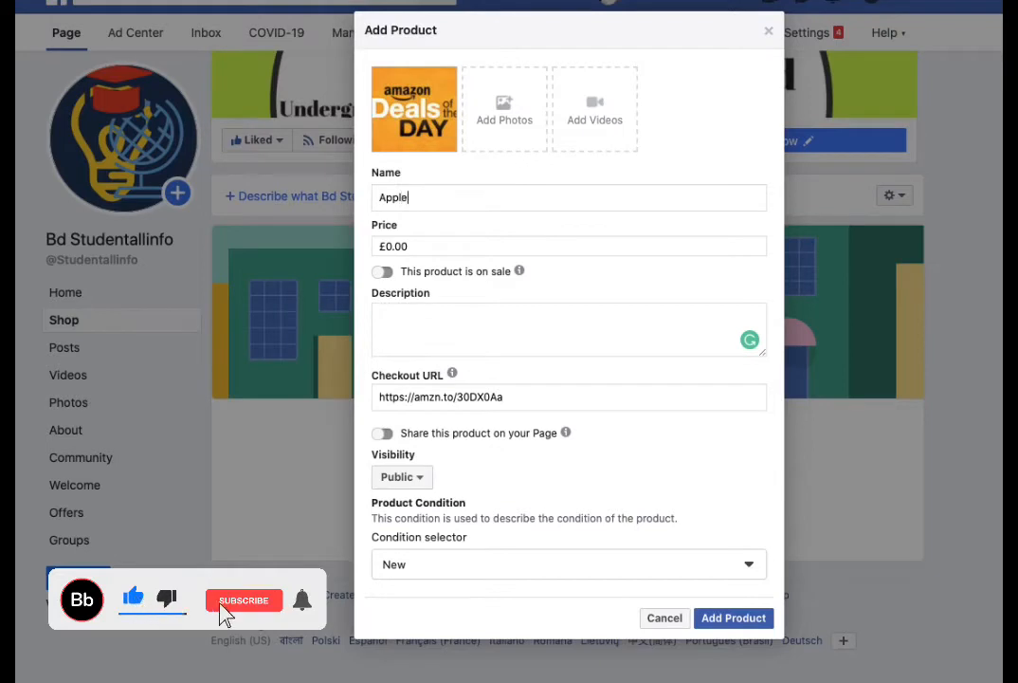
{"action": "key", "text": "BackSpace"}
{"action": "key", "text": "BackSpace"}
{"action": "key", "text": "BackSpace"}
{"action": "key", "text": "BackSpace"}
{"action": "key", "text": "BackSpace"}
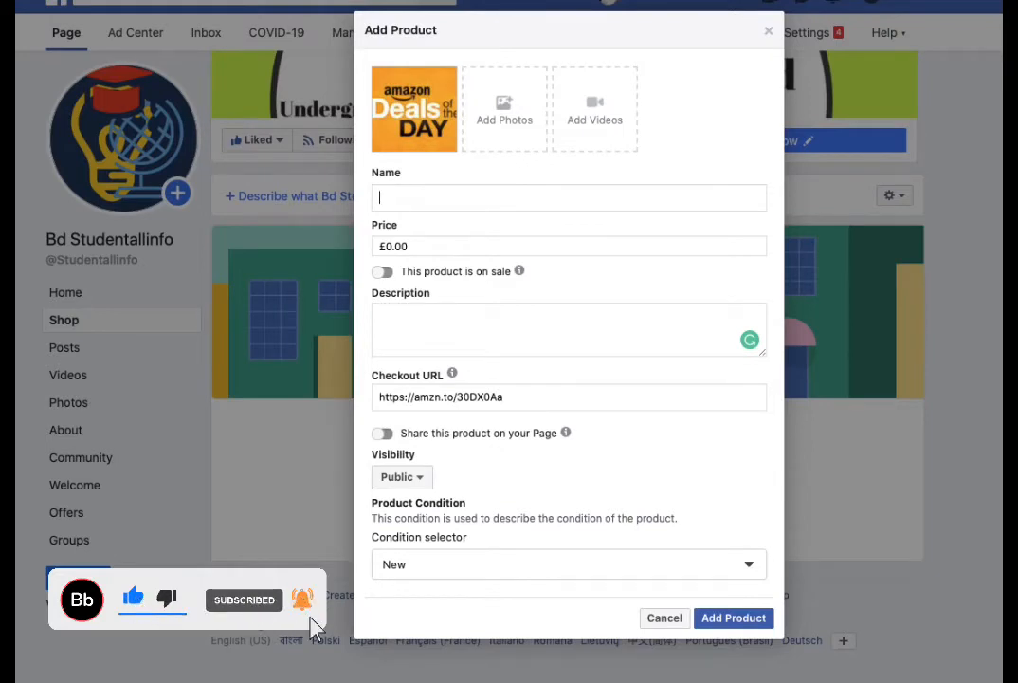
{"action": "type", "text": "I phone 6"}
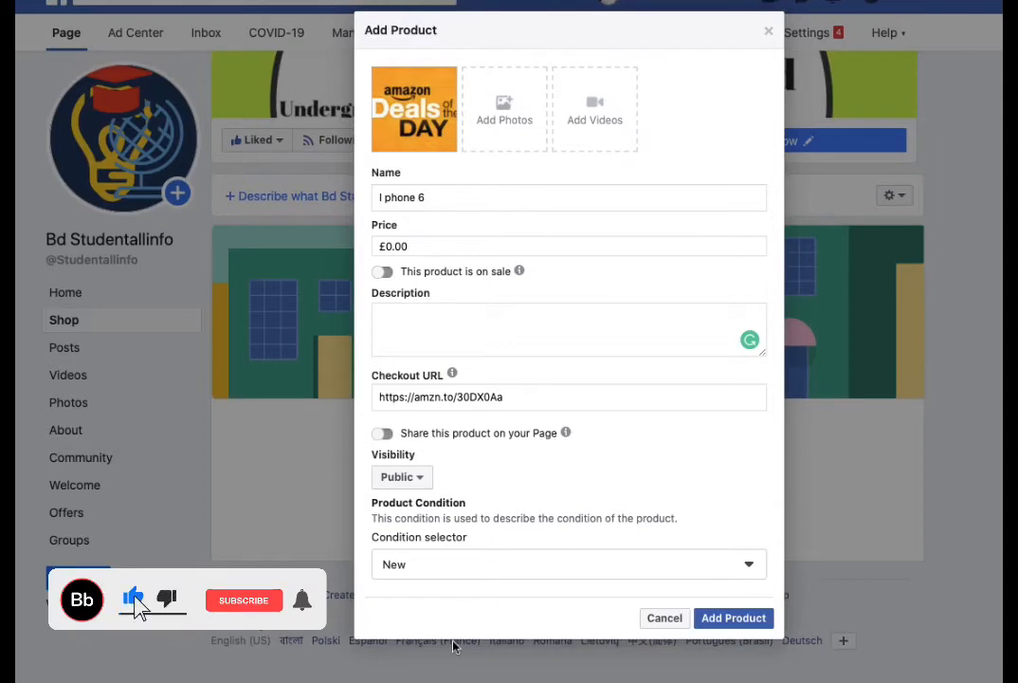
Keep the product condition as New and turn on sharing this product on the Page
{"action": "left_click", "coordinate": [469, 575]}
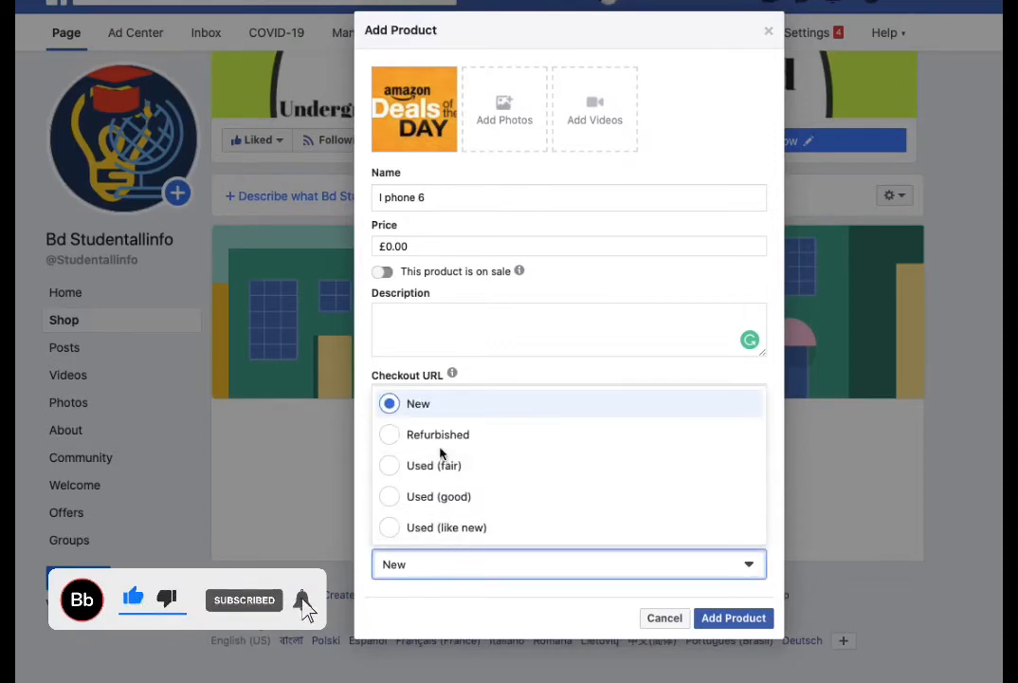
{"action": "left_click", "coordinate": [608, 379]}
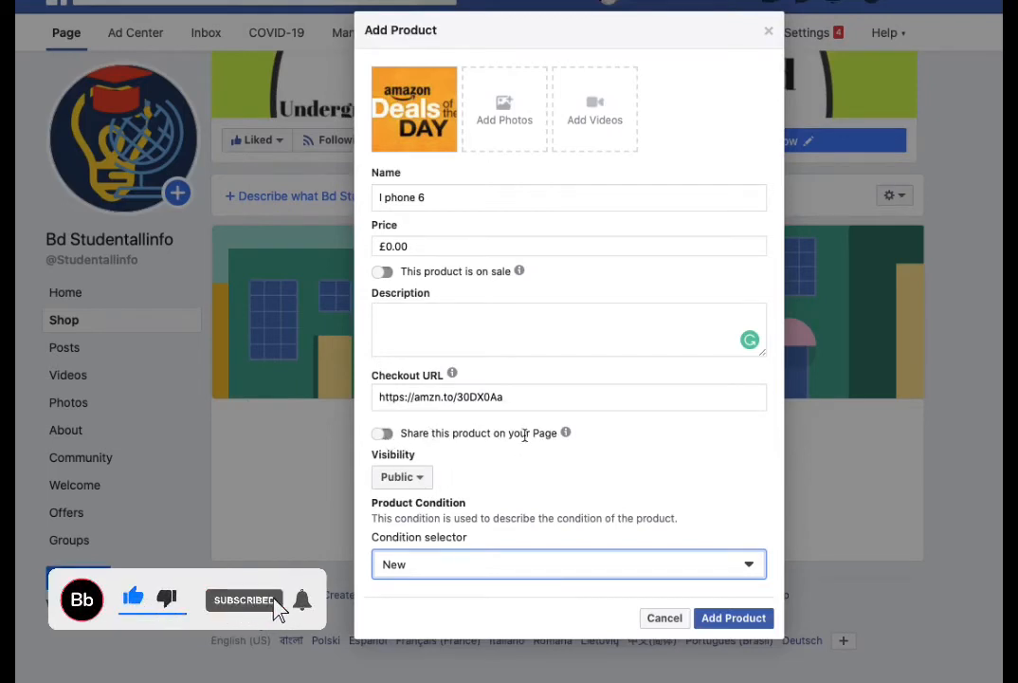
{"action": "mouse_move", "coordinate": [563, 439]}
{"action": "left_click", "coordinate": [383, 432]}
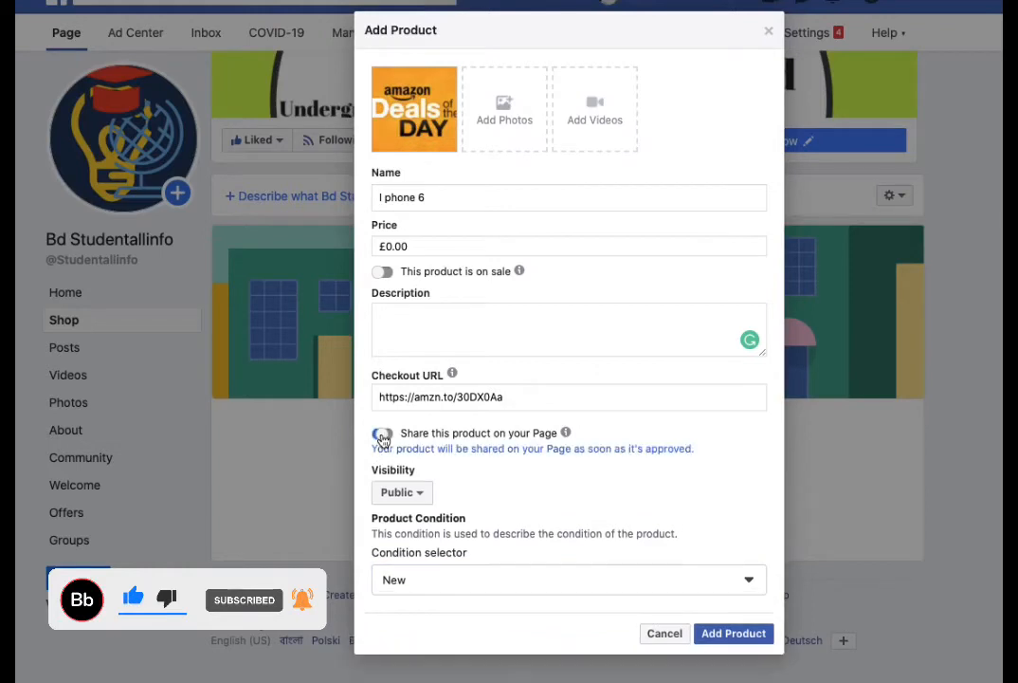
Enter "Brand new" as the product description, add the product to the shop and acknowledge the confirmation
{"action": "left_click", "coordinate": [417, 325]}
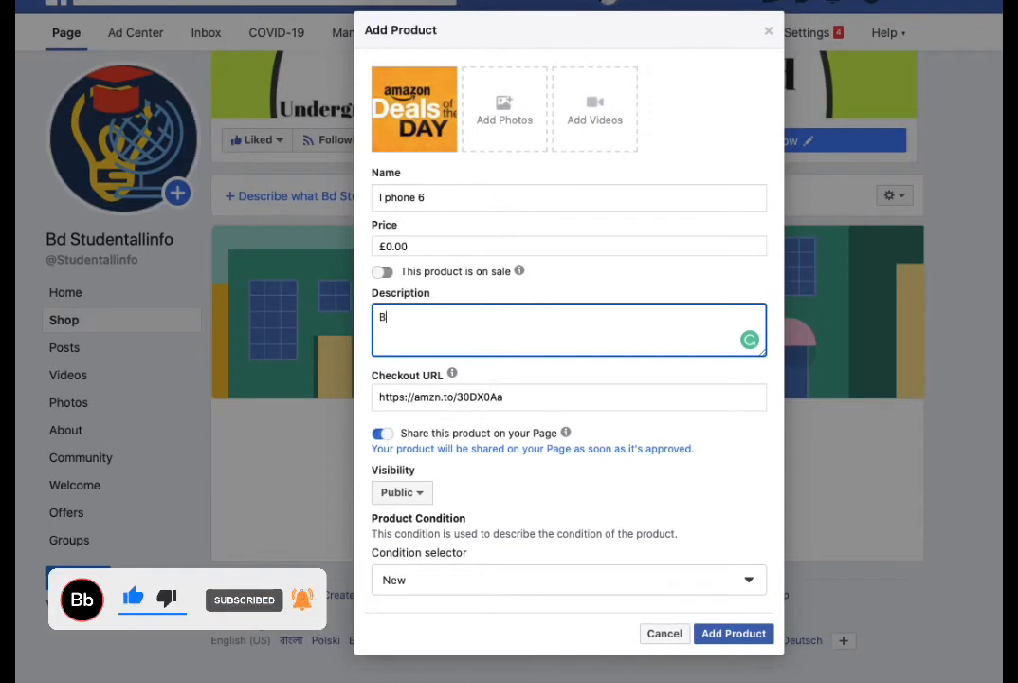
{"action": "type", "text": "Brand new"}
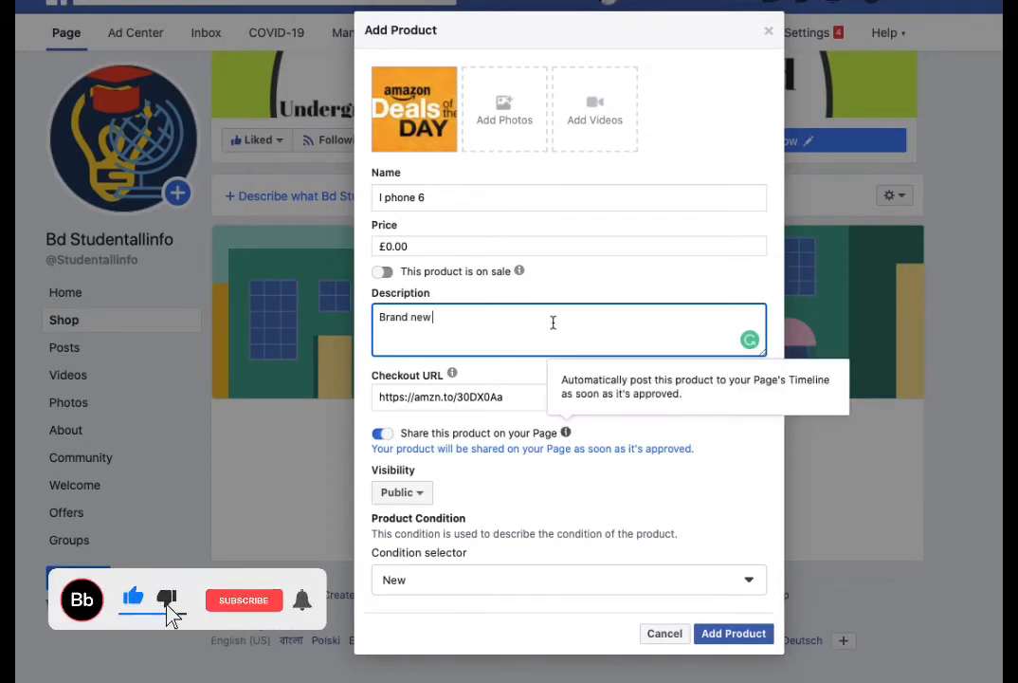
{"action": "left_click", "coordinate": [732, 636]}
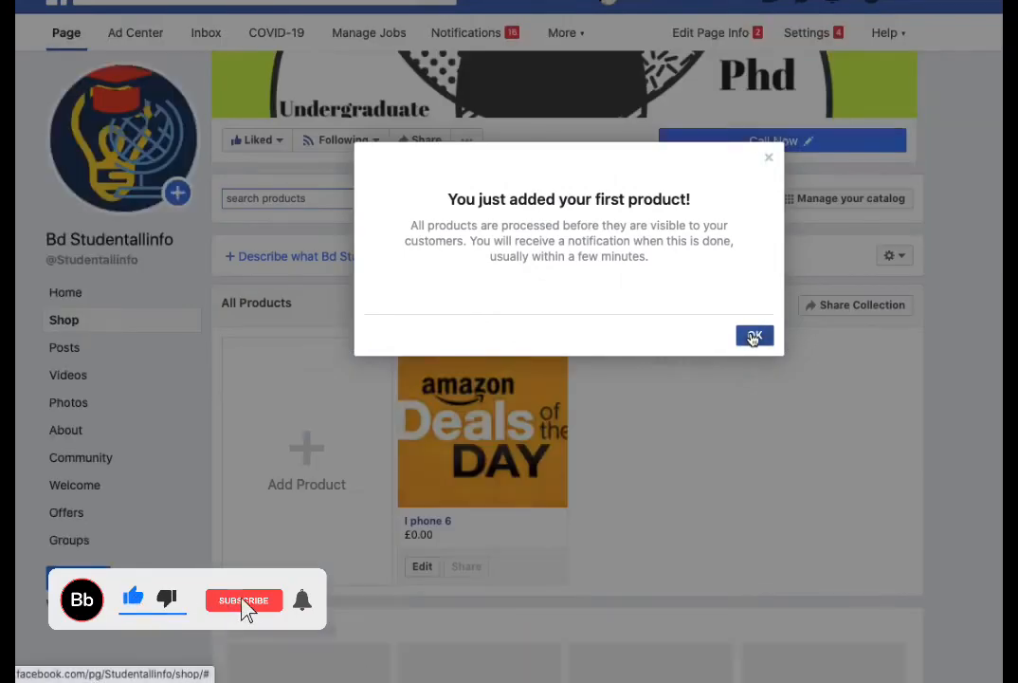
{"action": "left_click", "coordinate": [752, 333]}
Examine the shop's product listing, the Share Collection dialog and the I phone 6 product details
{"action": "scroll", "coordinate": [750, 336], "scroll_direction": "down", "scroll_amount": 3}
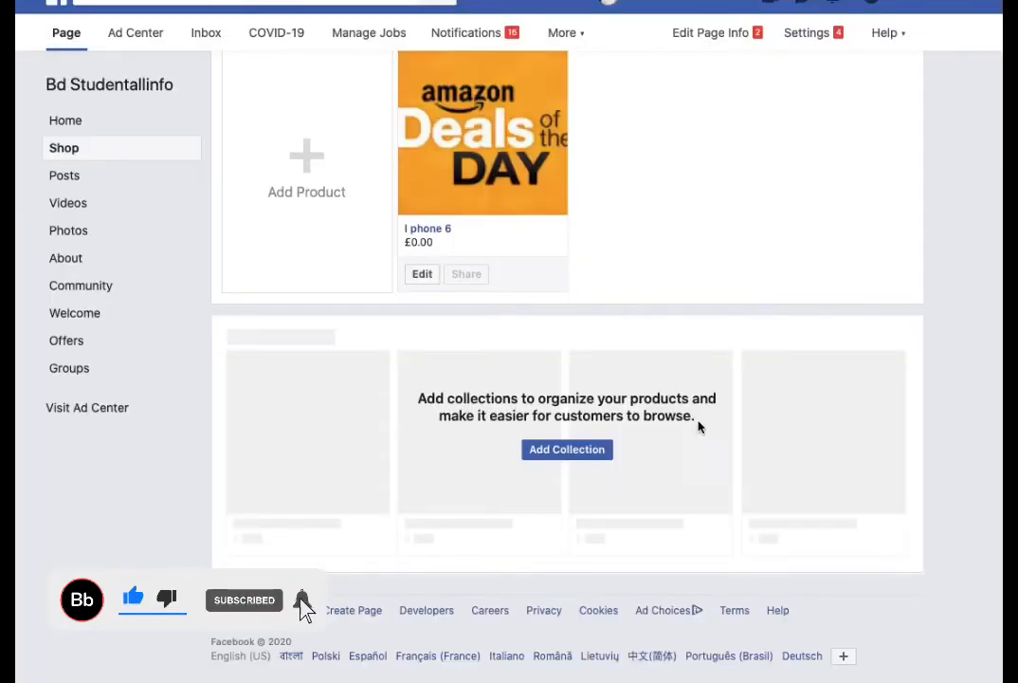
{"action": "scroll", "coordinate": [699, 425], "scroll_direction": "up", "scroll_amount": 5}
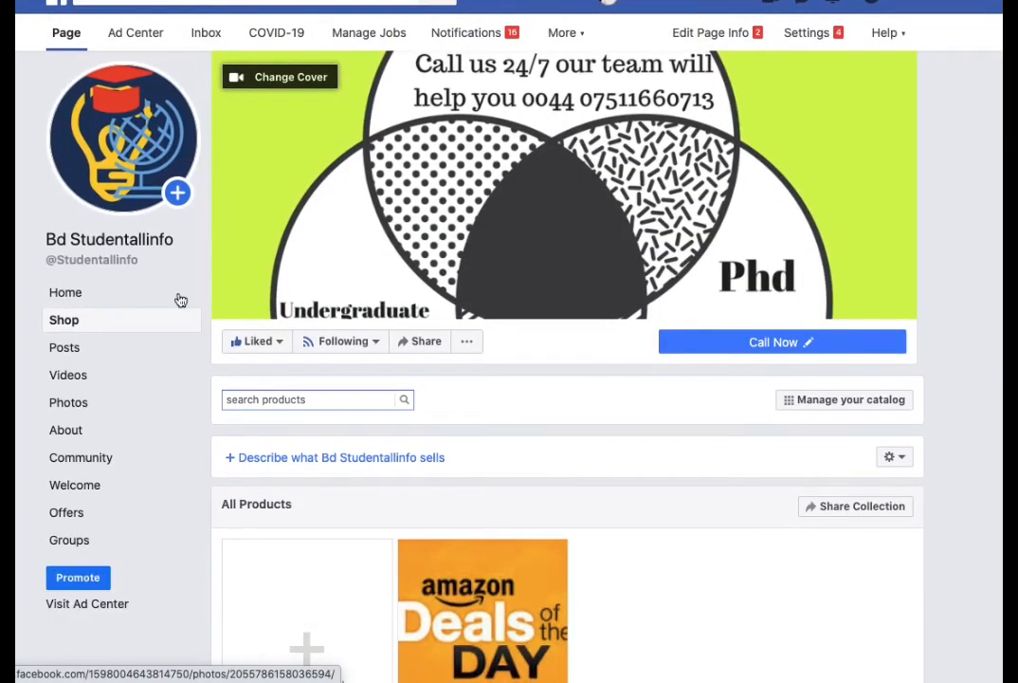
{"action": "scroll", "coordinate": [541, 651], "scroll_direction": "down", "scroll_amount": 3}
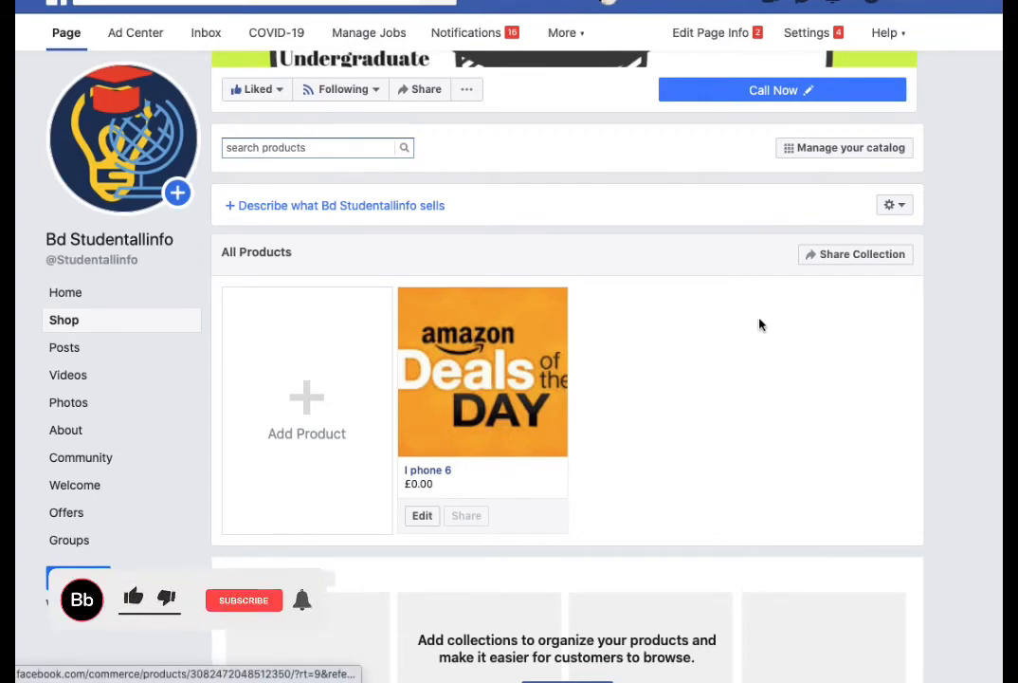
{"action": "left_click", "coordinate": [845, 256]}
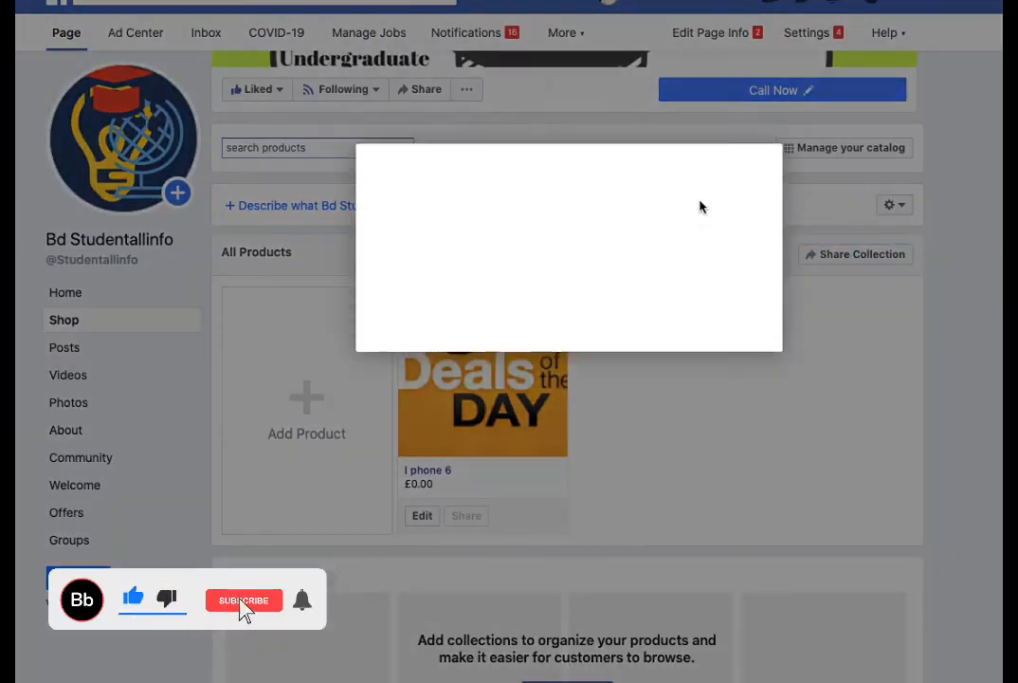
{"action": "left_click", "coordinate": [765, 126]}
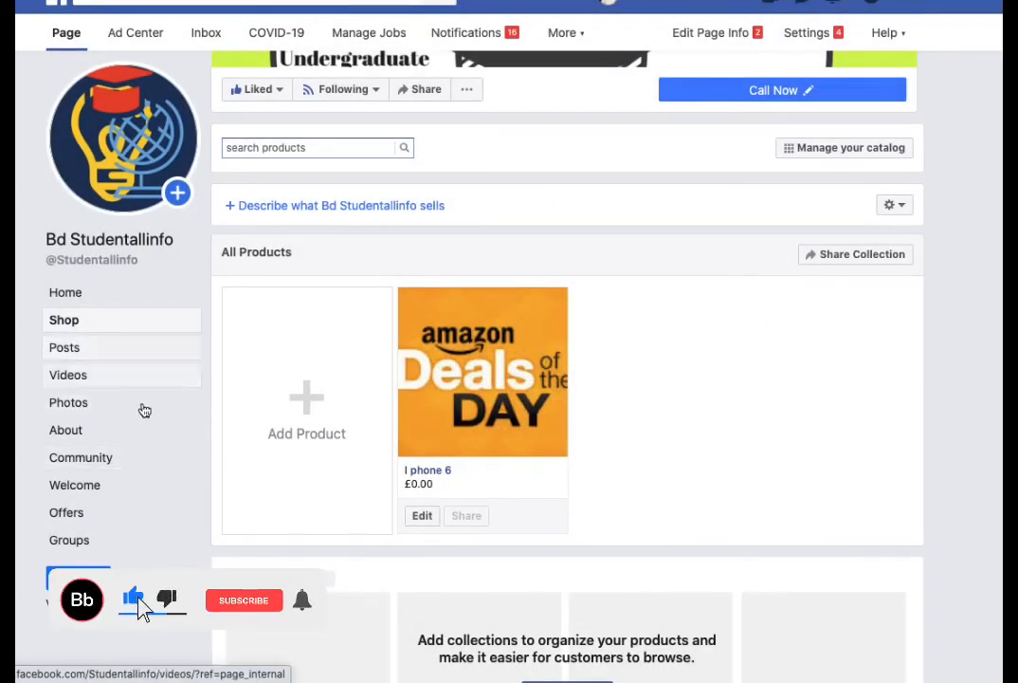
{"action": "left_click", "coordinate": [436, 426]}
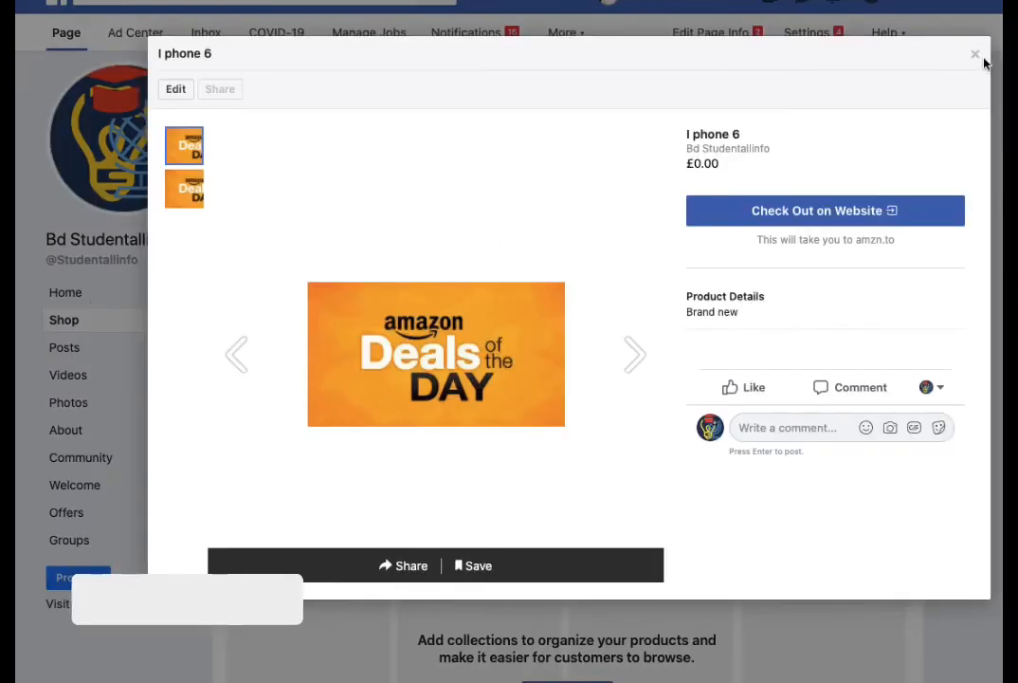
{"action": "left_click", "coordinate": [975, 56]}
Open the I phone 6 product from the Shop section on the page's Home and follow its website checkout link
{"action": "left_click", "coordinate": [99, 300]}
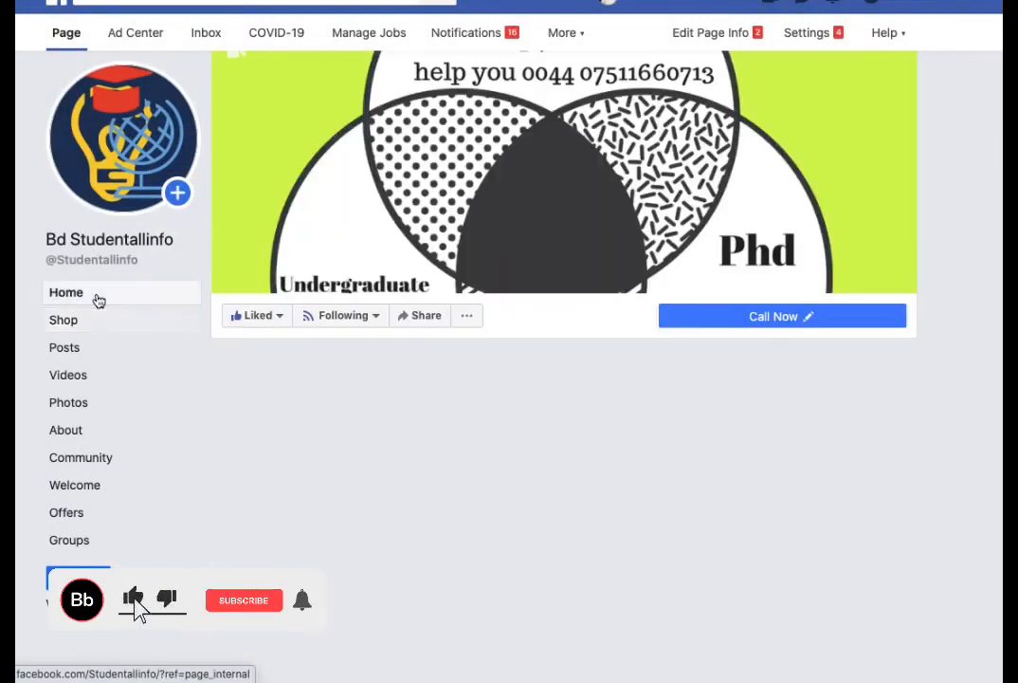
{"action": "scroll", "coordinate": [454, 460], "scroll_direction": "down", "scroll_amount": 5}
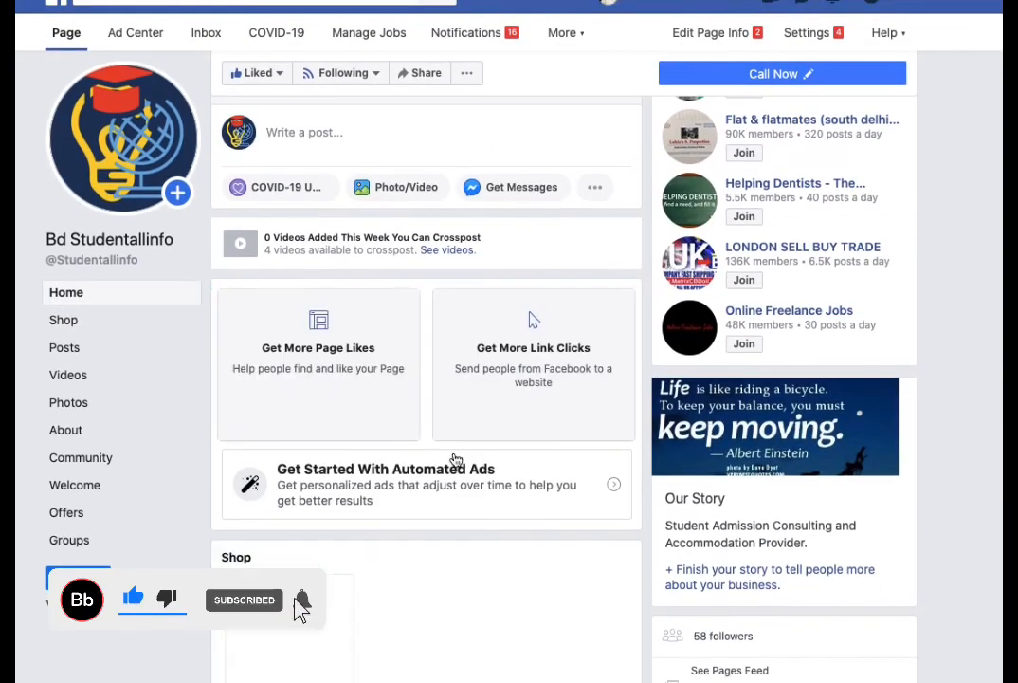
{"action": "scroll", "coordinate": [452, 457], "scroll_direction": "down", "scroll_amount": 6}
{"action": "scroll", "coordinate": [454, 474], "scroll_direction": "up", "scroll_amount": 4}
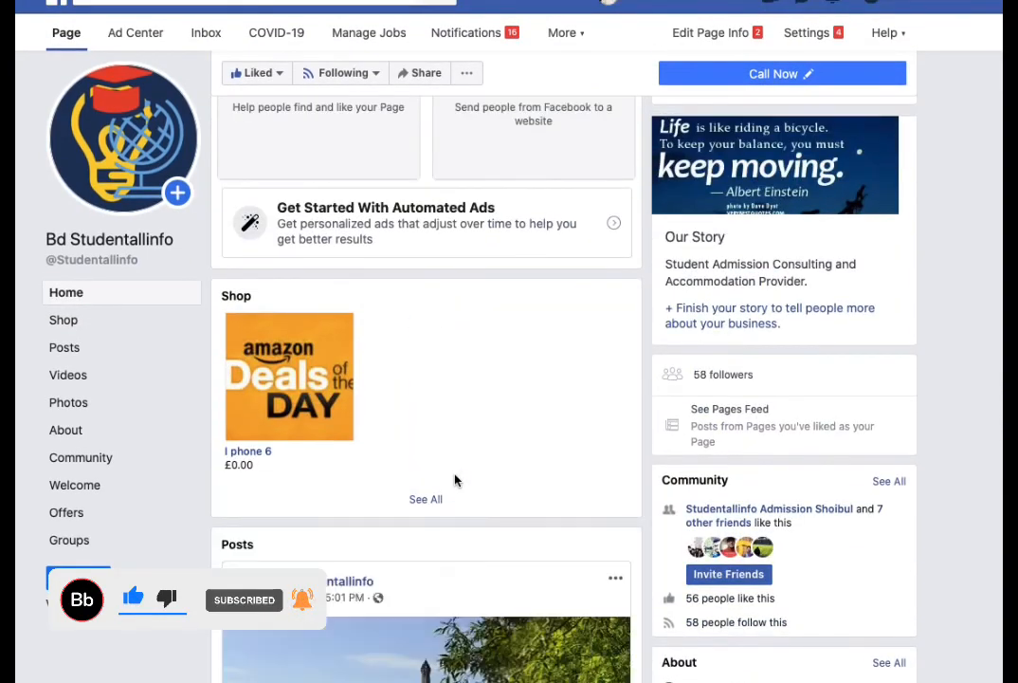
{"action": "left_click", "coordinate": [300, 389]}
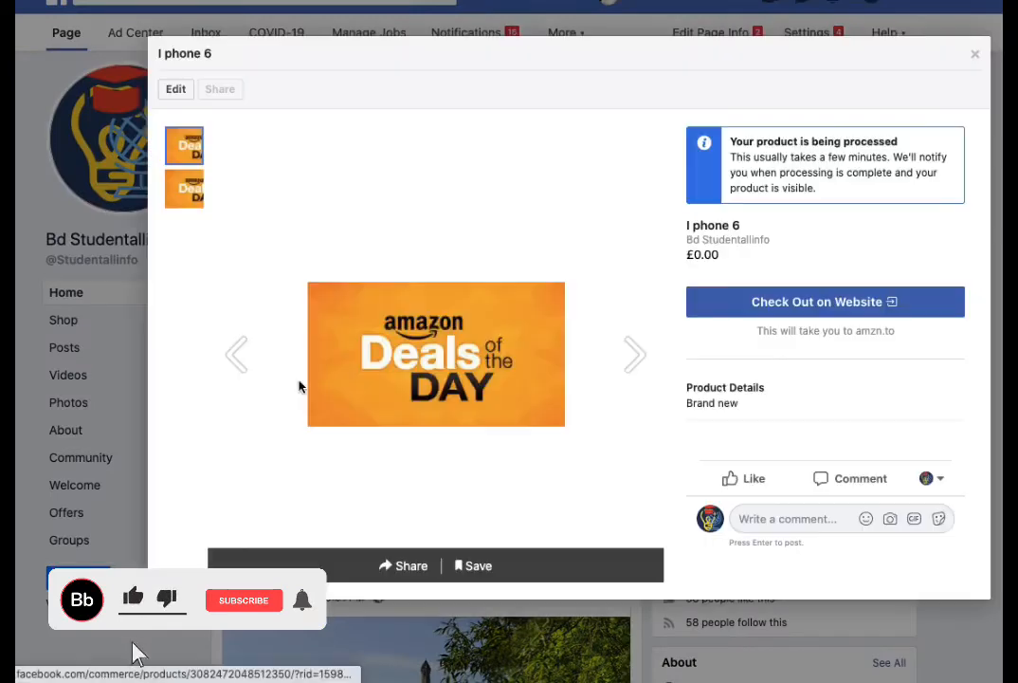
{"action": "left_click", "coordinate": [790, 301]}
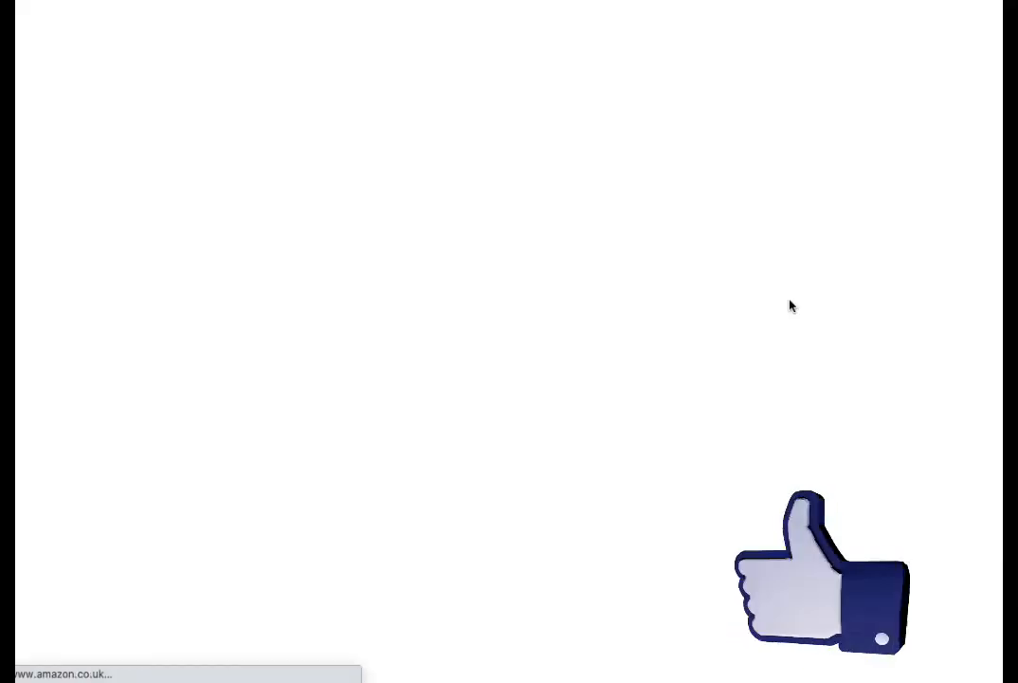